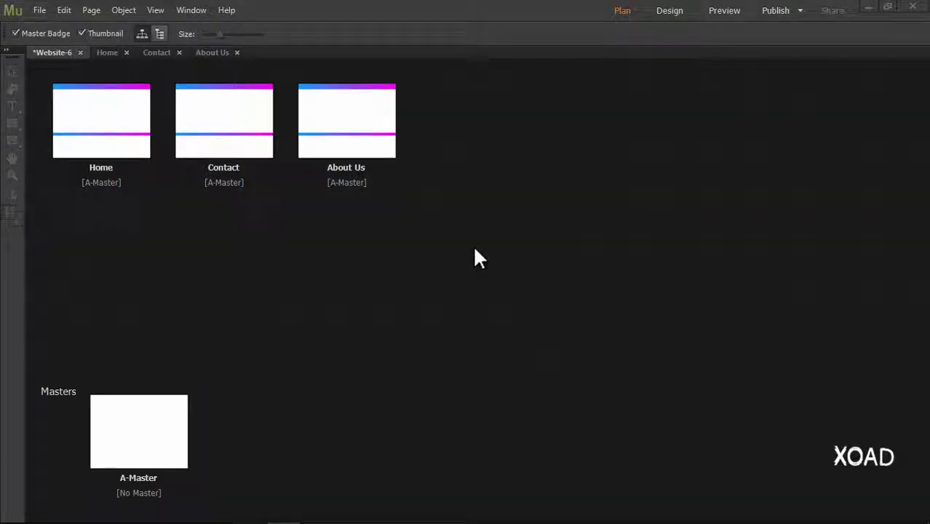
Step: Open the Home page in Design view
double_click(115, 109)
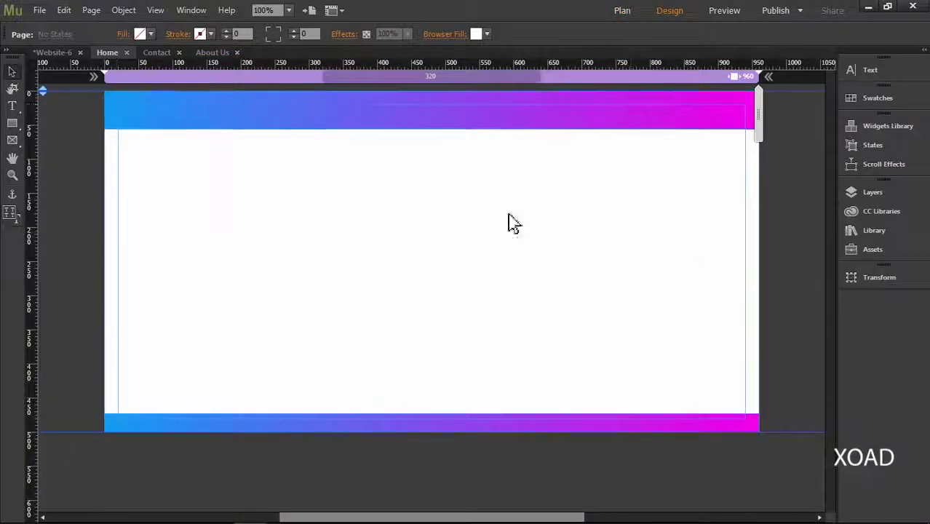
Step: Add a text frame reading "Home" and place it in the header's gradient bar
left_click(11, 106)
mouse_move(321, 186)
left_mouse_down()
mouse_move(394, 245)
mouse_move(385, 212)
left_mouse_up()
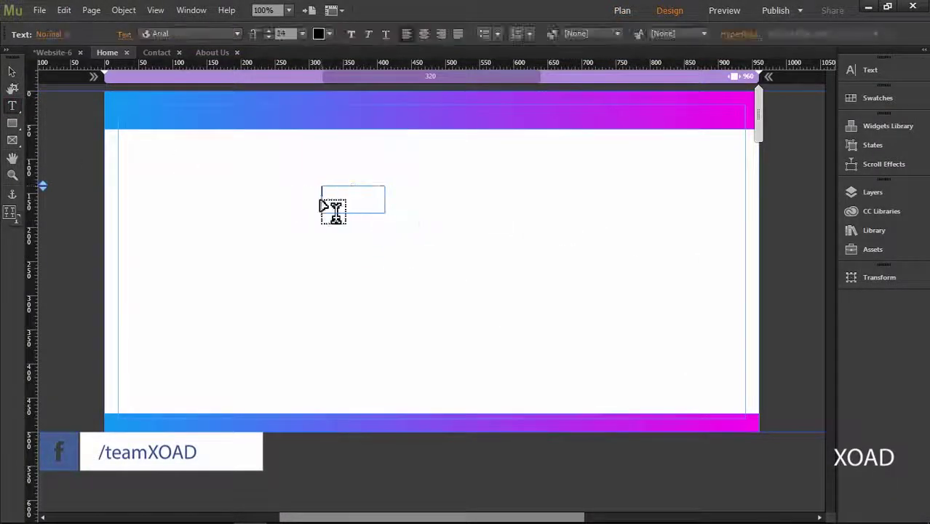
type("Home")
left_click(11, 70)
left_click_drag(384, 211, 543, 113)
left_click(547, 180)
left_click(557, 163)
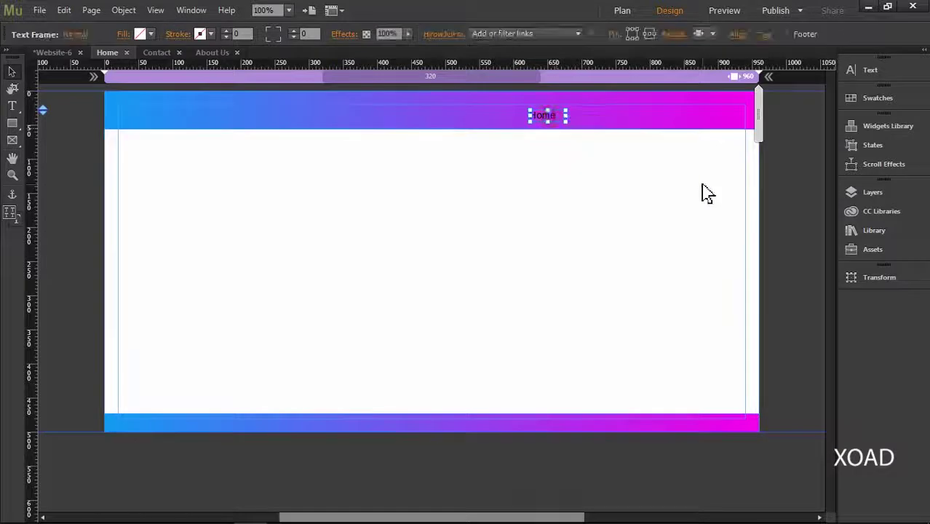
Step: Insert a Horizontal menu widget from the widgets library and move it into the header at X 494, Y 20
left_click(886, 131)
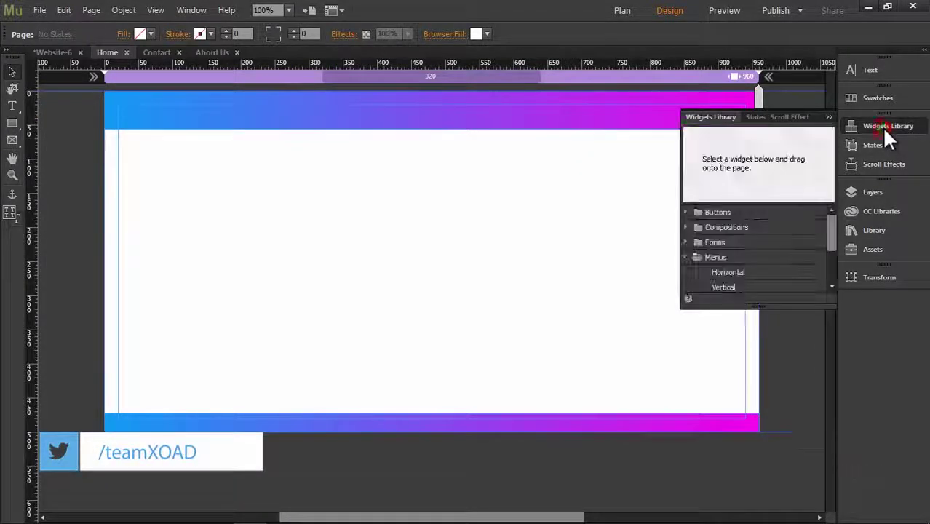
left_click(685, 256)
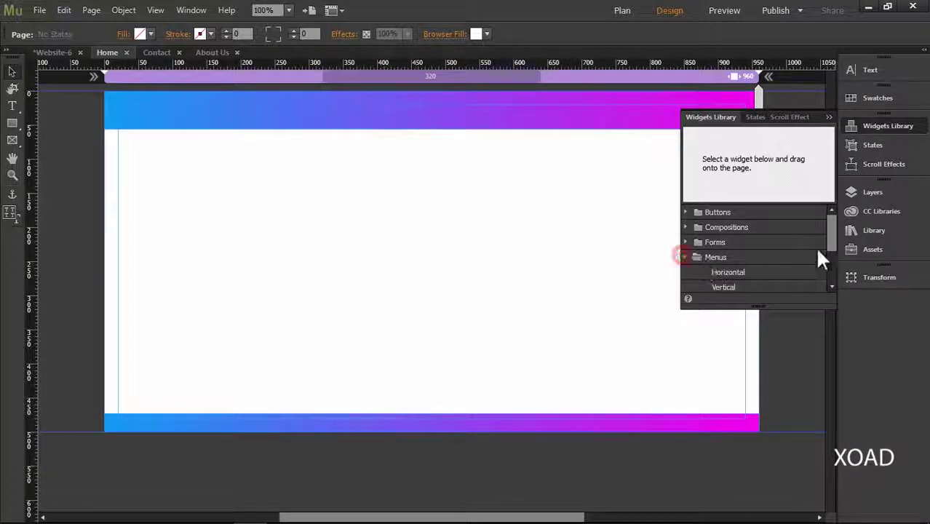
scroll(820, 262, "down", 1)
left_click(731, 269)
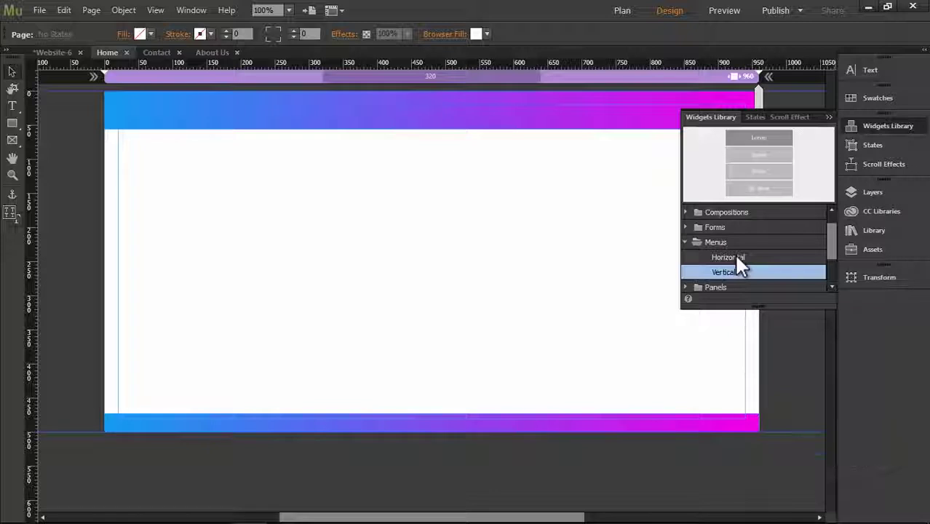
left_click(736, 256)
left_click_drag(742, 254, 328, 173)
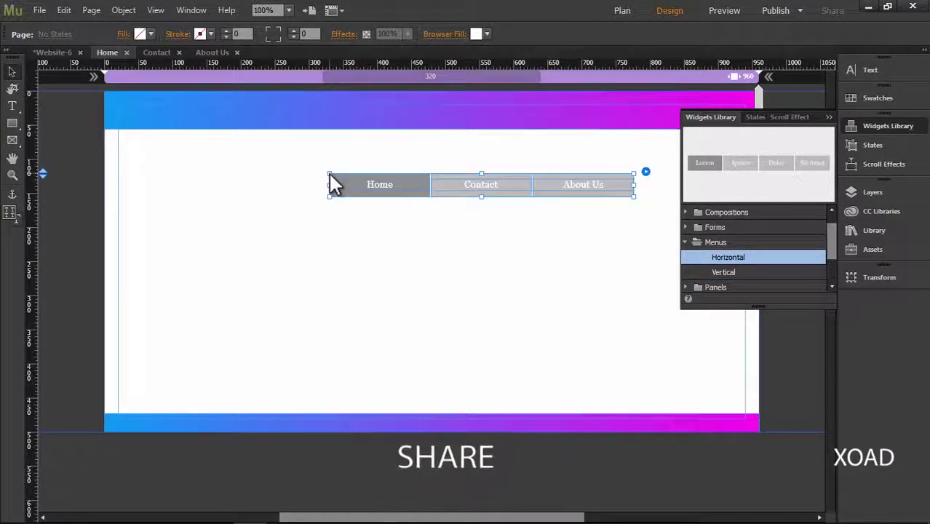
left_click(829, 116)
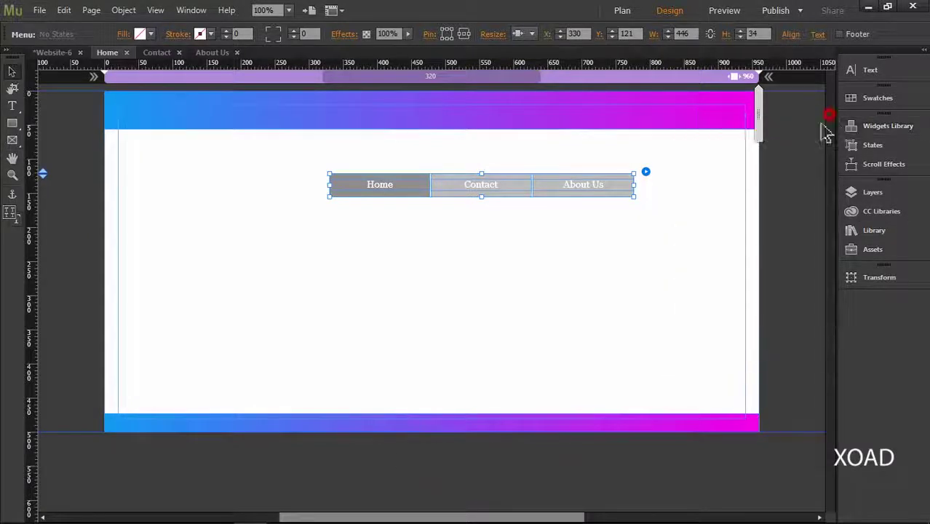
left_click_drag(513, 193, 619, 115)
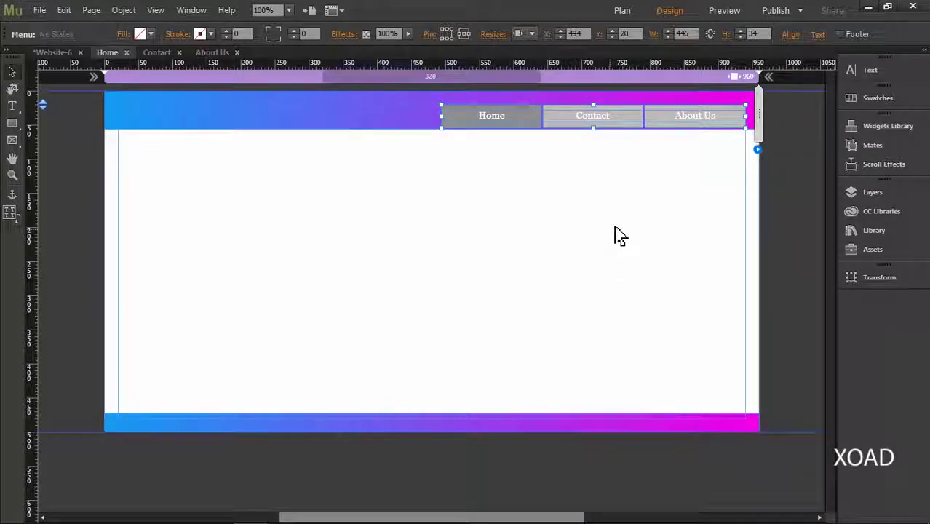
Step: Try the Vertical direction for the menu and restore it to Horizontal
left_click(758, 150)
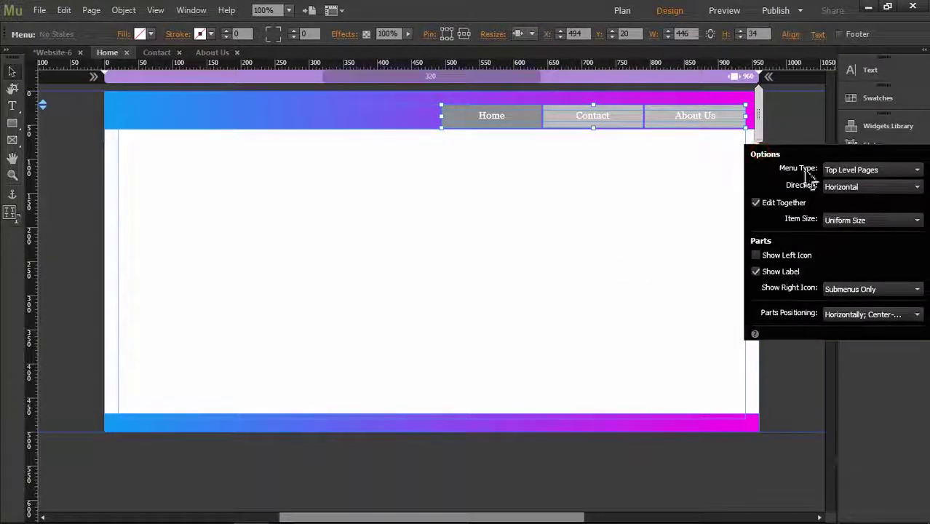
left_click(848, 187)
left_click(844, 210)
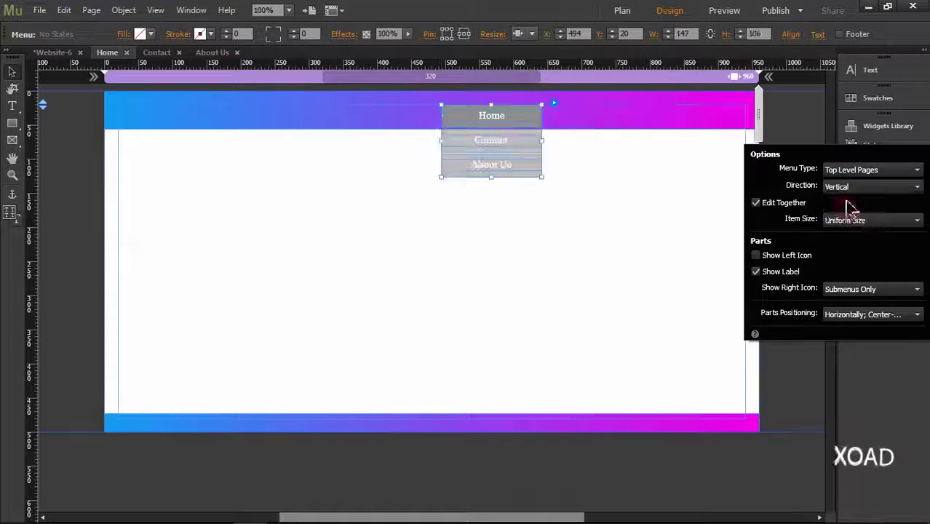
left_click(848, 192)
left_click(848, 197)
Step: Set the menu type to Manual, shift the menu toward the header's middle-left and extend it to three items
left_click(851, 171)
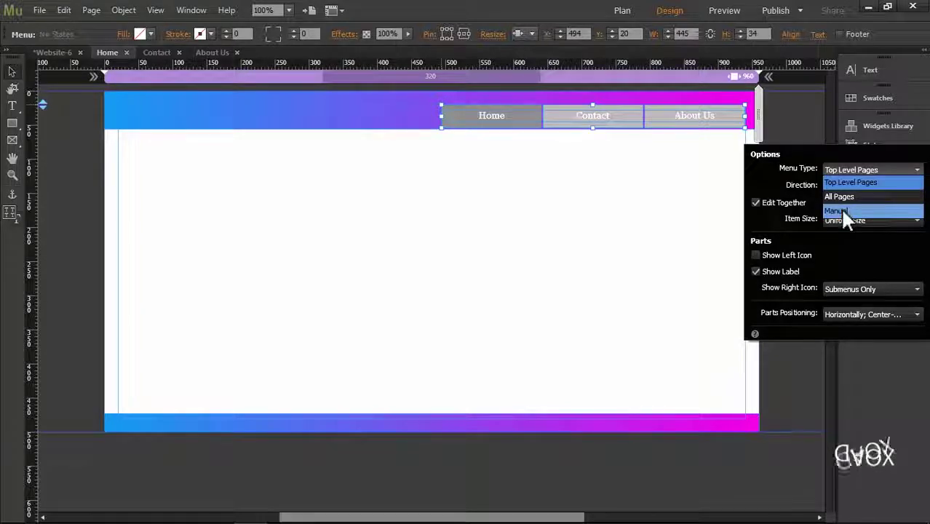
left_click(840, 209)
left_click_drag(682, 119, 465, 116)
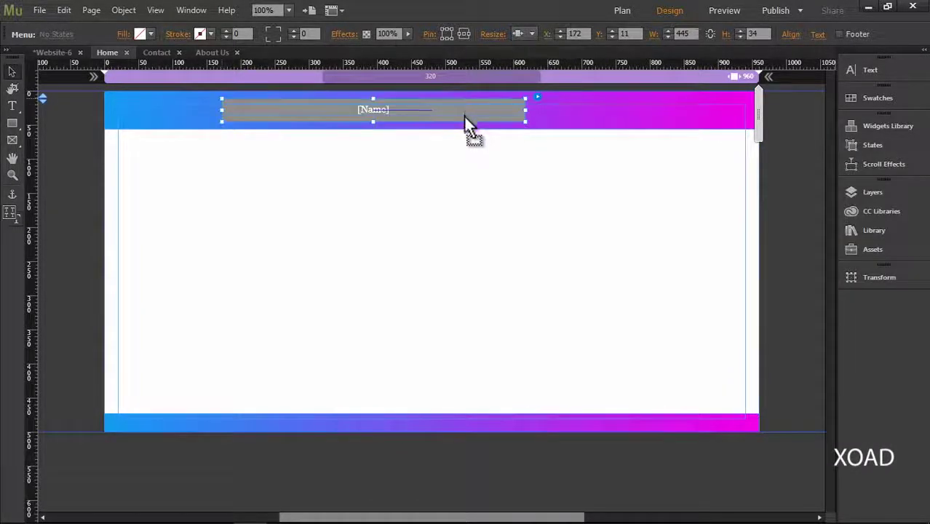
left_click(513, 118)
left_click(510, 116)
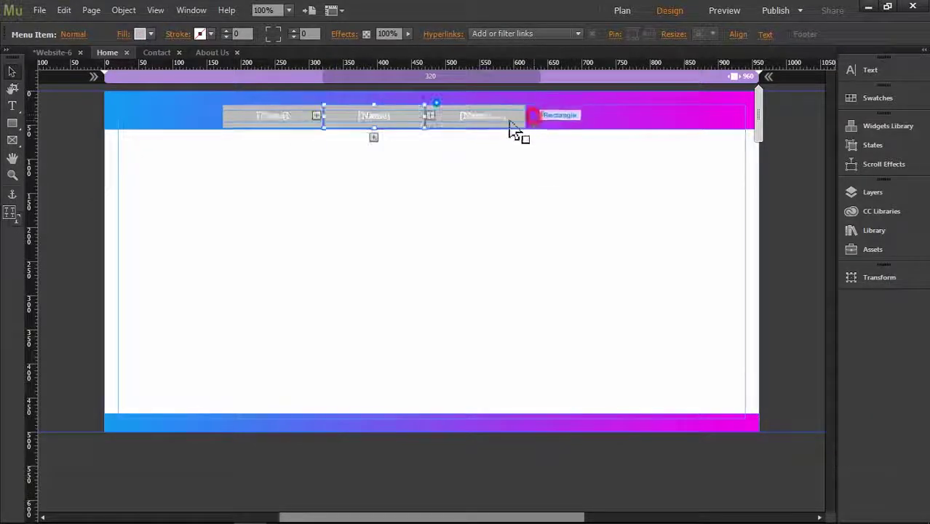
Step: Label the three menu items "Home", "Contact" and "About Us"
left_click(289, 119)
left_click(291, 116)
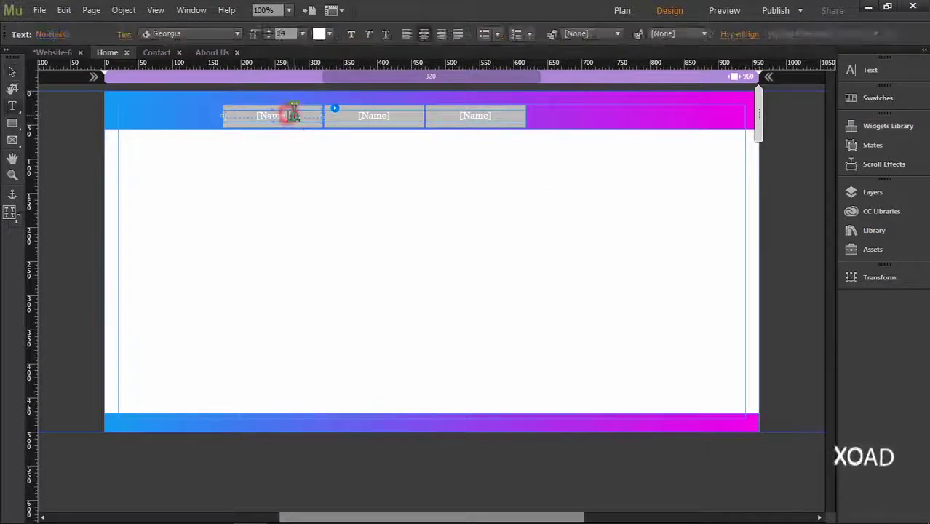
left_click_drag(250, 110, 249, 111)
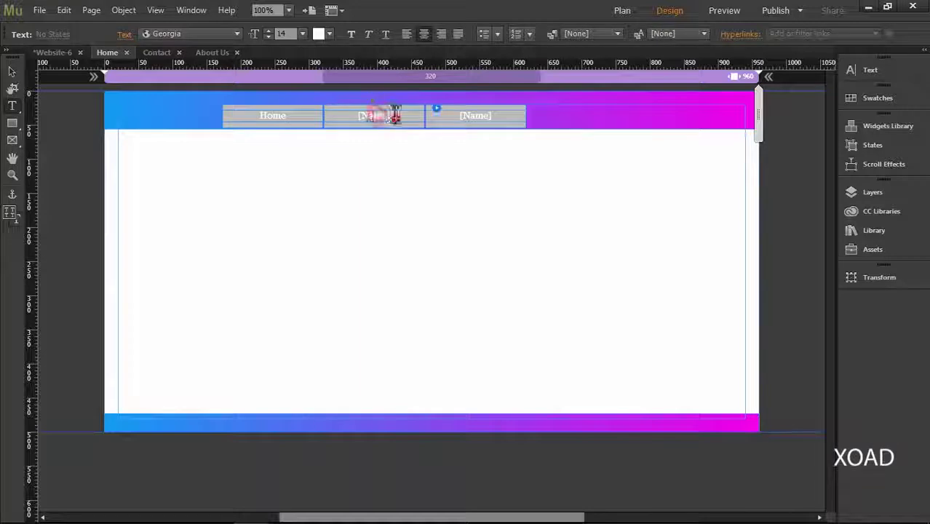
left_click_drag(362, 115, 362, 115)
type("Contac")
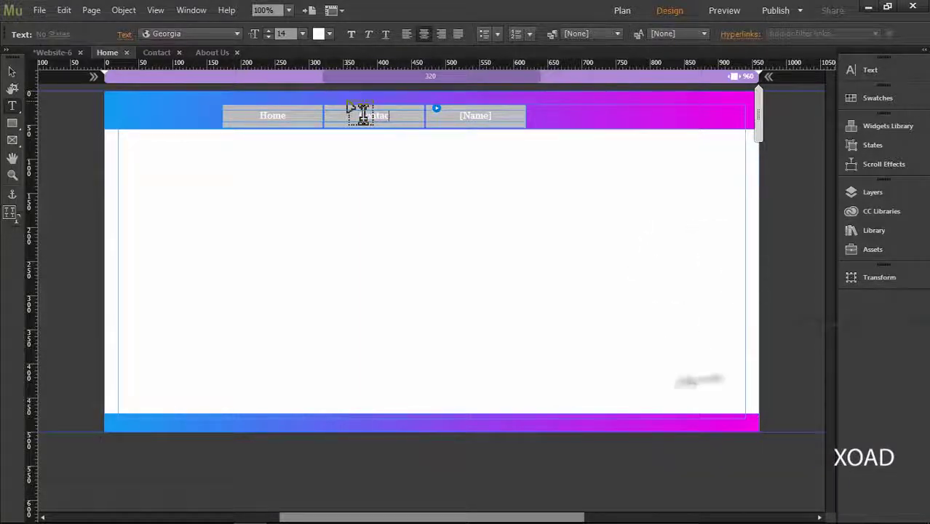
type("t")
left_click_drag(494, 112, 518, 109)
type("About Us")
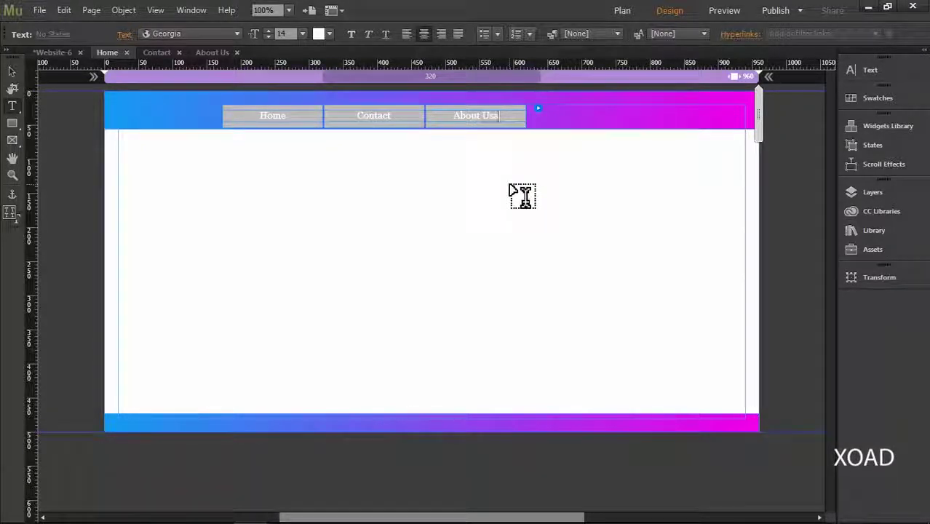
Step: Delete the manual menu from the header
left_click(241, 249)
left_click_drag(371, 117, 467, 131)
left_click(486, 170)
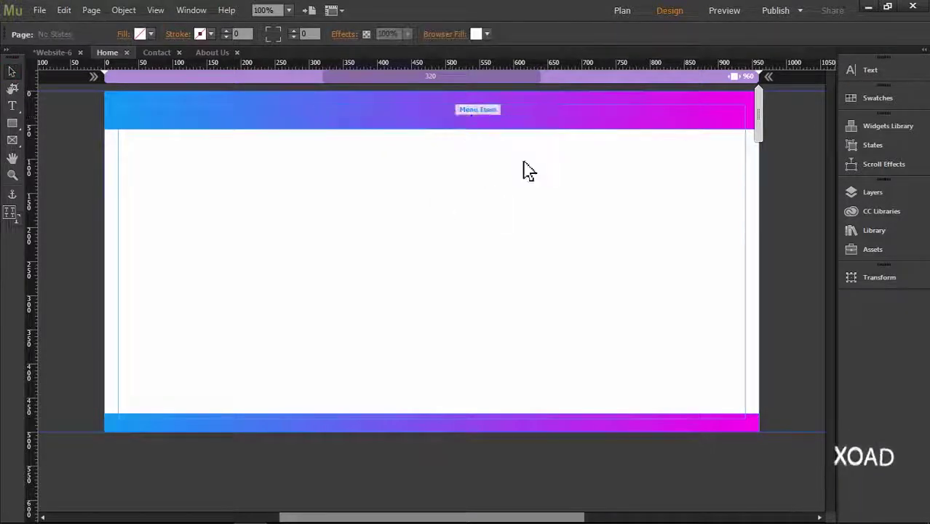
Step: Insert a new Horizontal menu widget and place it in the header at X 494, Y 20
left_click(881, 131)
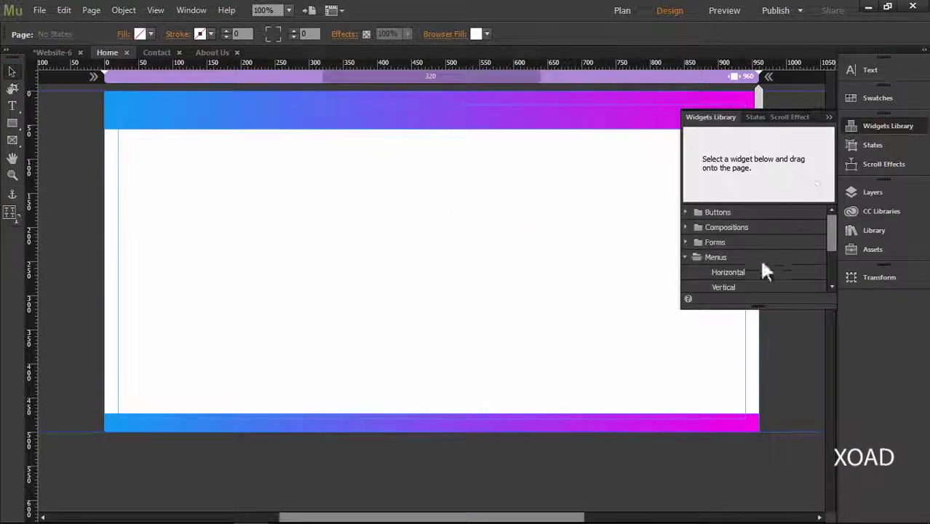
left_click_drag(734, 277, 455, 181)
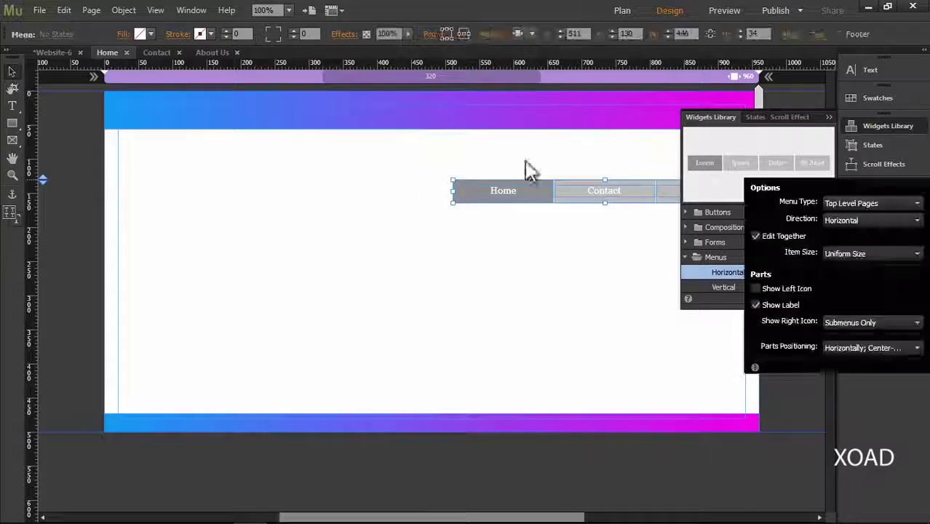
left_click(828, 117)
left_click_drag(638, 191, 593, 132)
left_click(550, 168)
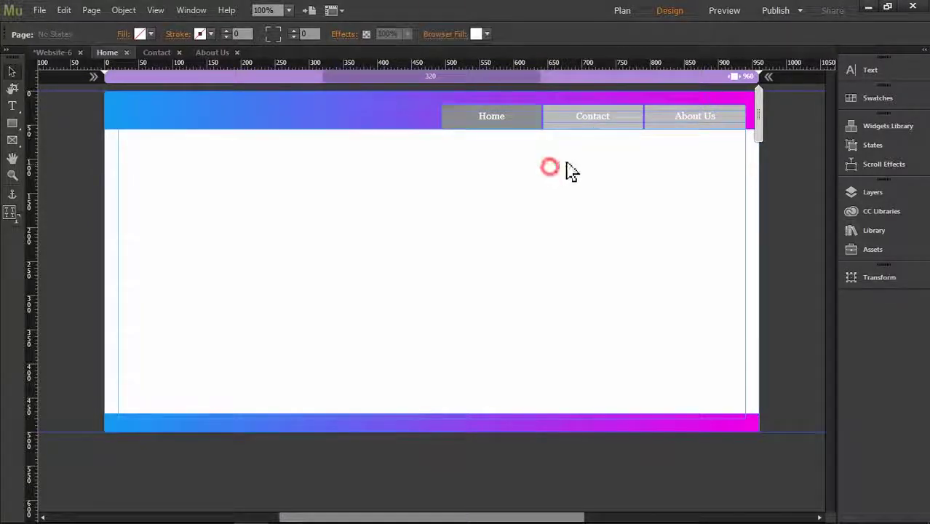
Step: Select the Home item inside the menu widget
left_click(572, 124)
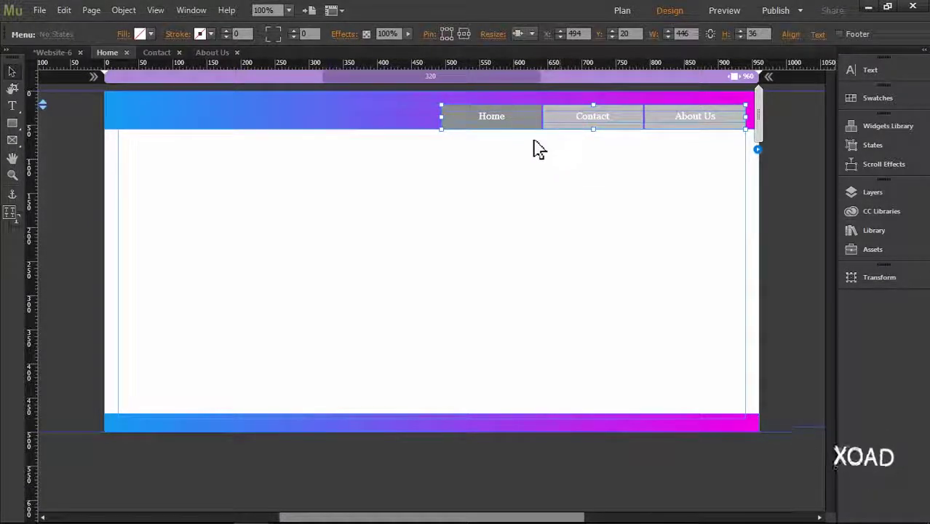
left_click(499, 118)
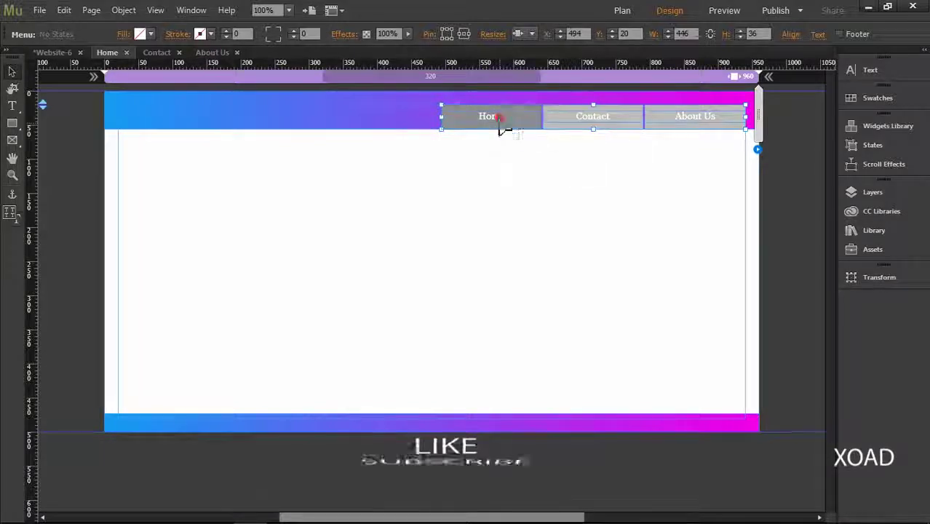
left_click(476, 165)
left_click(537, 113)
left_click(489, 116)
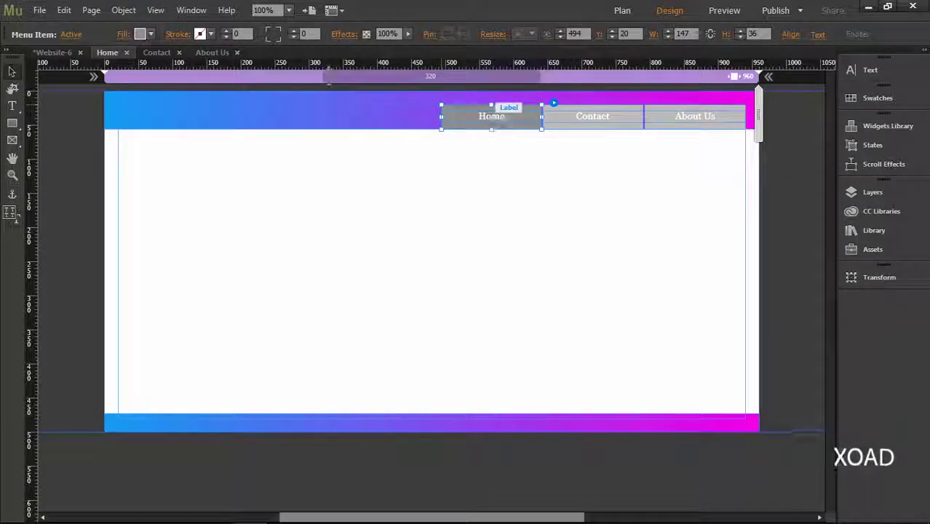
Step: Review the Home menu item's fill settings and its available states
left_click(139, 33)
left_click(289, 264)
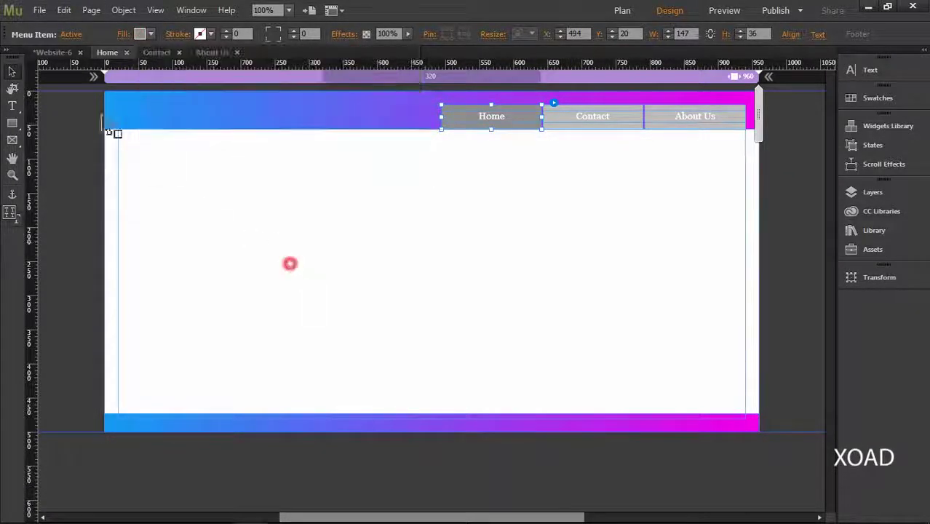
left_click(72, 35)
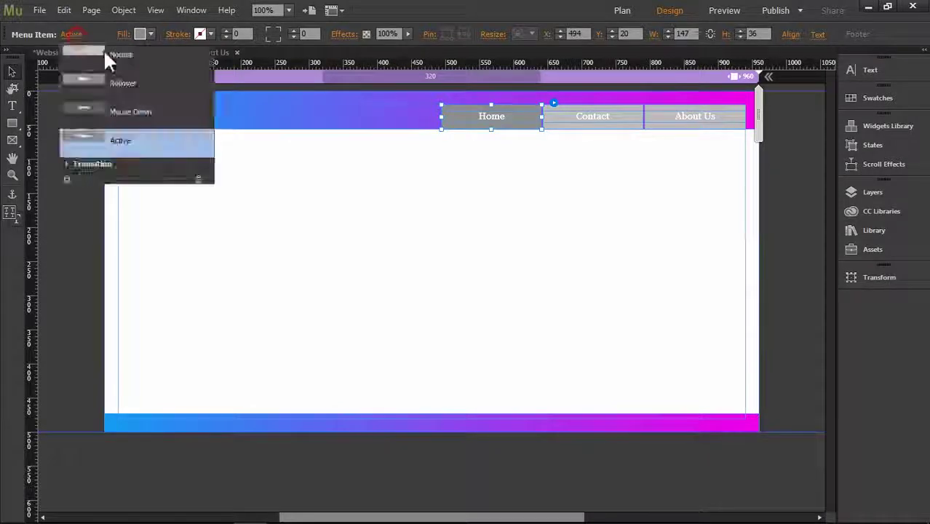
left_click(375, 265)
Step: Preview the site in the browser, test the menu's Contact link, and close the preview from the Home page
left_click(39, 10)
left_click(109, 233)
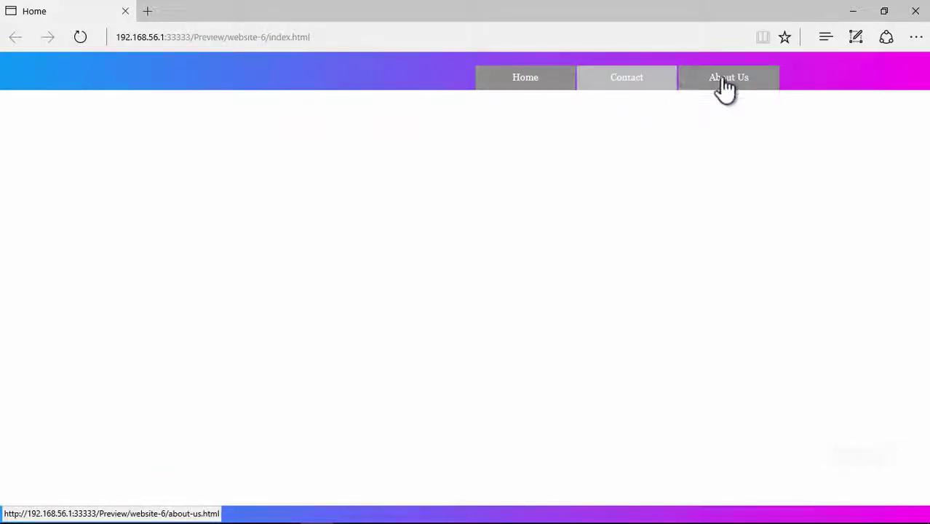
left_click(636, 80)
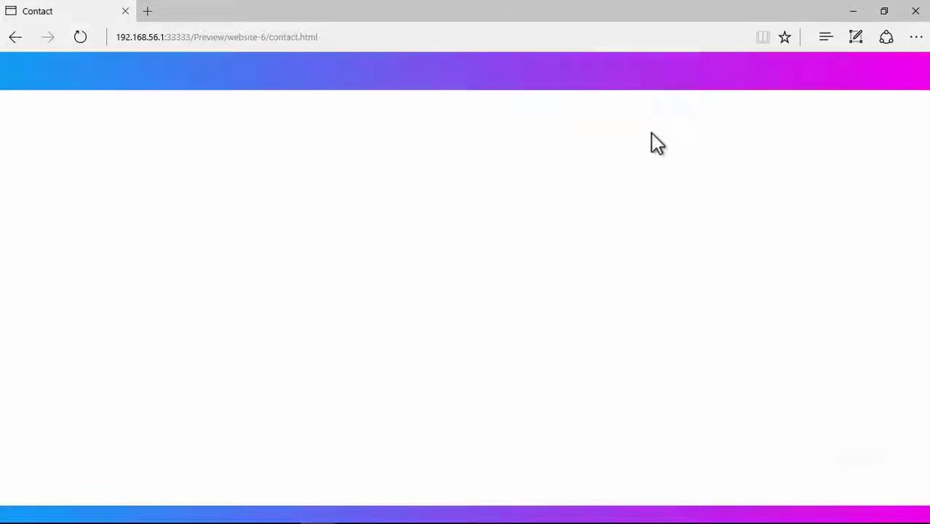
left_click(15, 36)
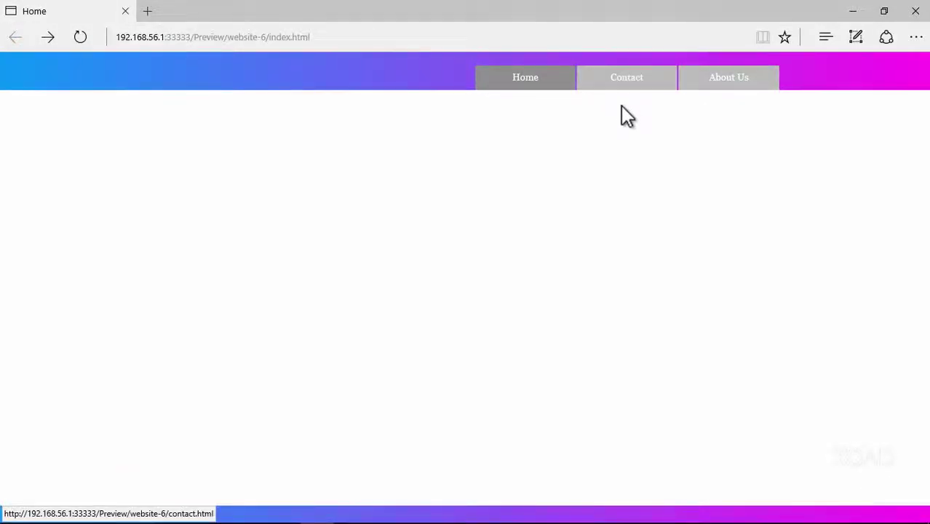
left_click(914, 10)
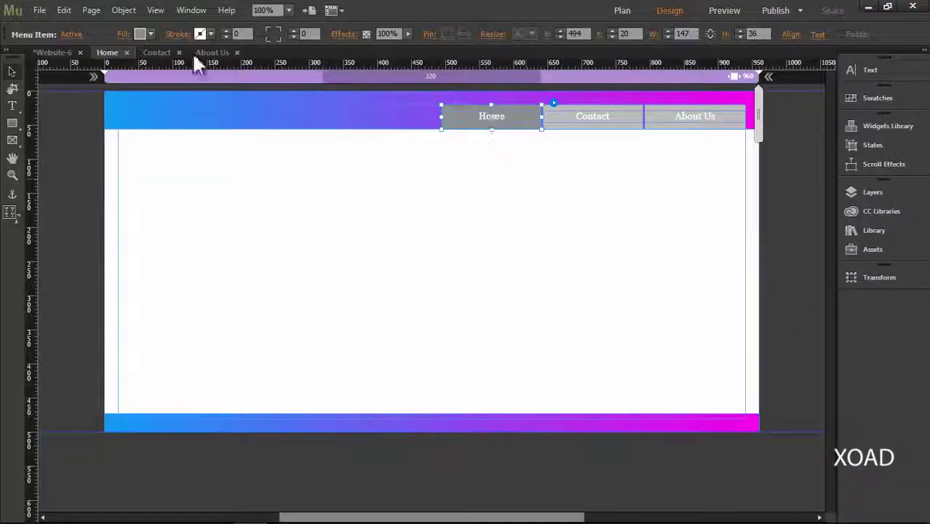
Step: Set the fill of the menu items' Normal state to none
left_click(71, 35)
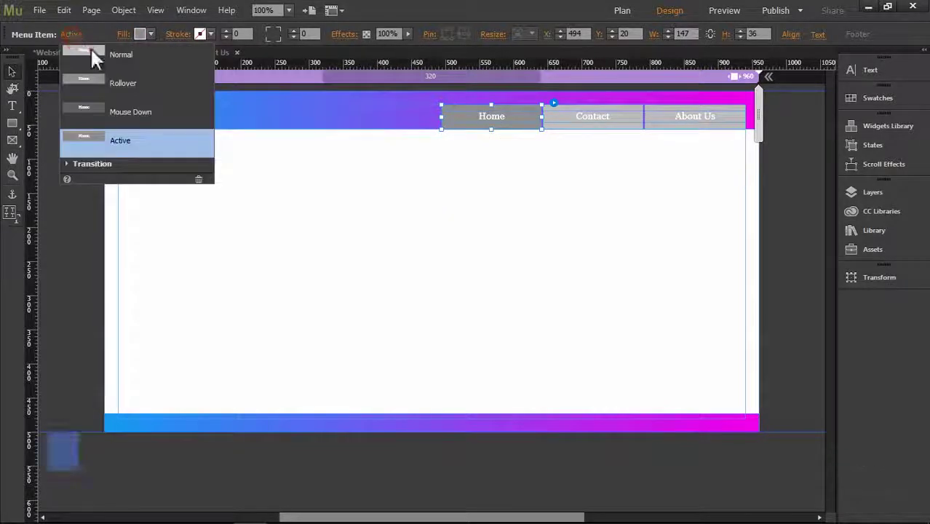
left_click(95, 53)
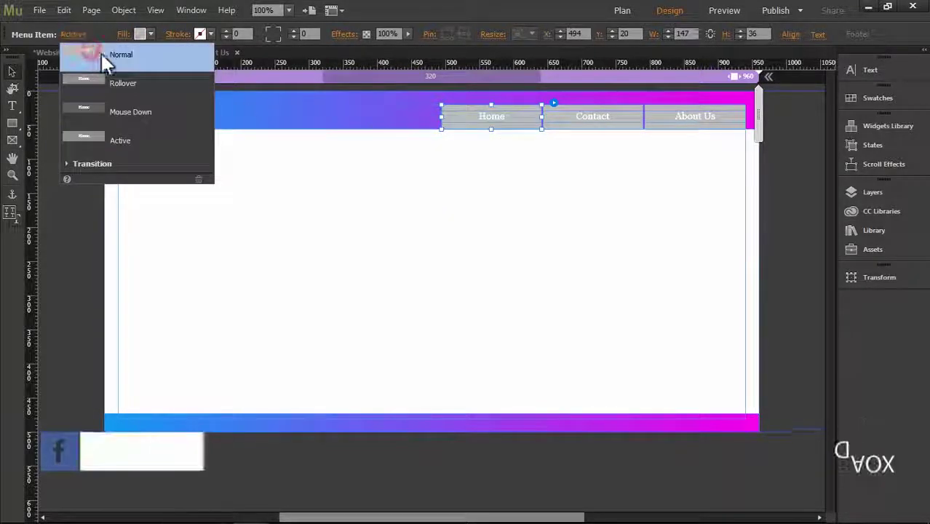
left_click(143, 35)
left_click(301, 54)
left_click(525, 162)
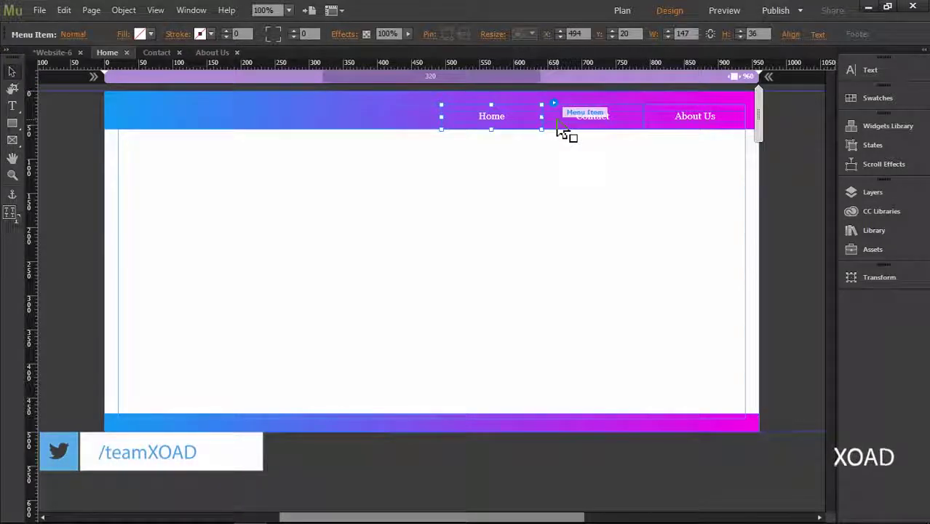
Step: Set the fill of the Home menu item's Rollover state to dark purple
left_click(74, 35)
left_click(93, 80)
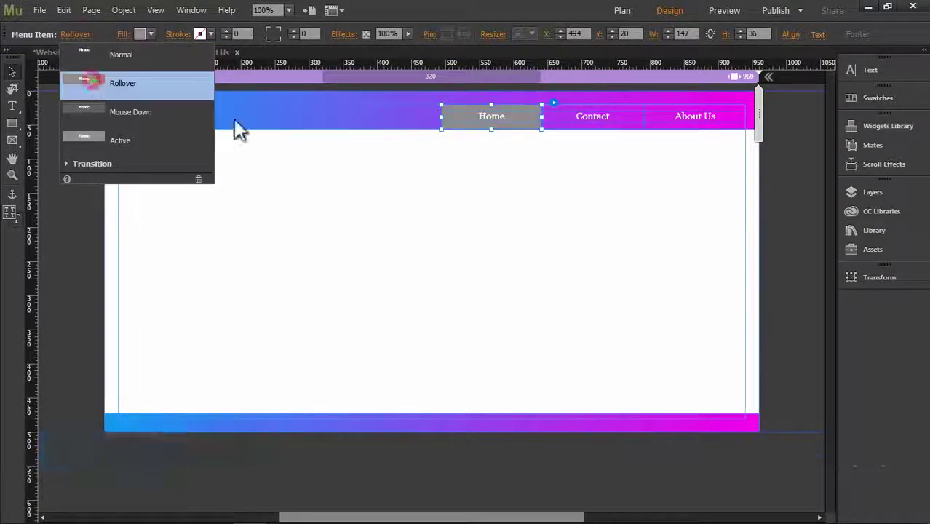
left_click(140, 33)
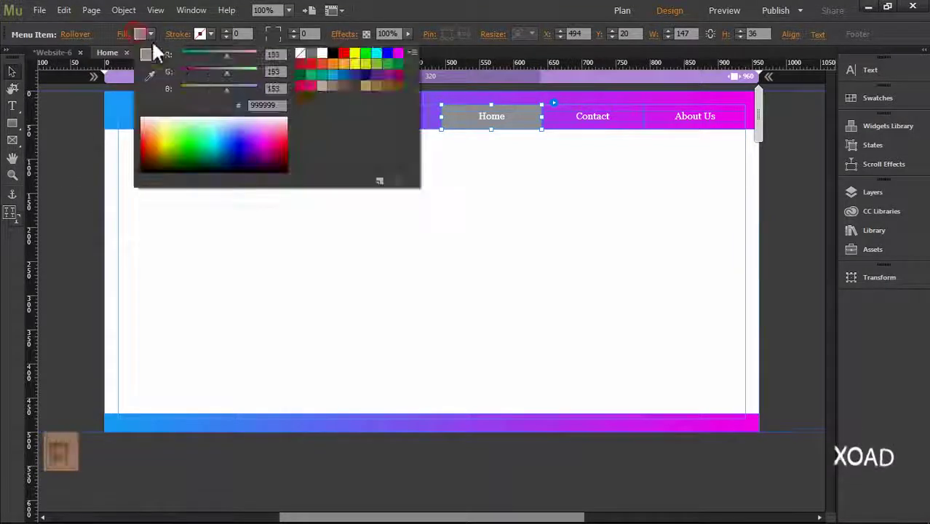
left_click(300, 53)
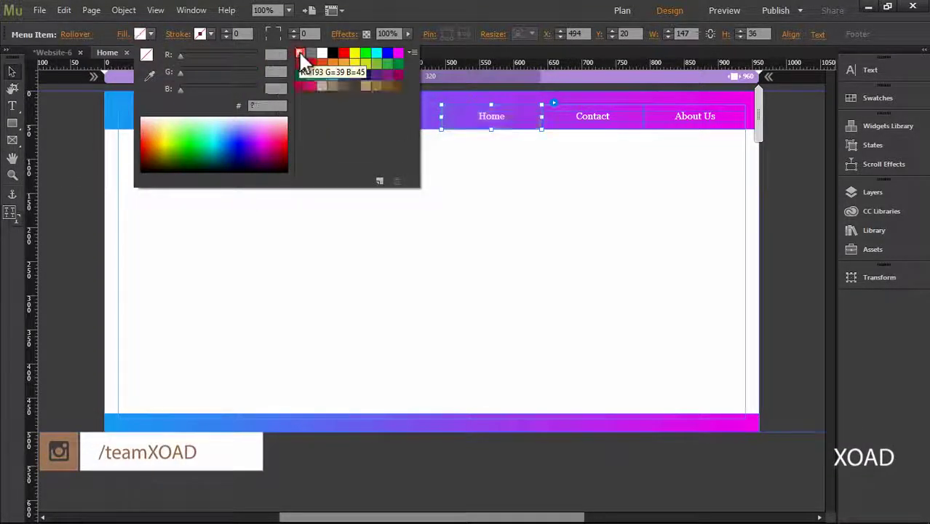
left_click(264, 146)
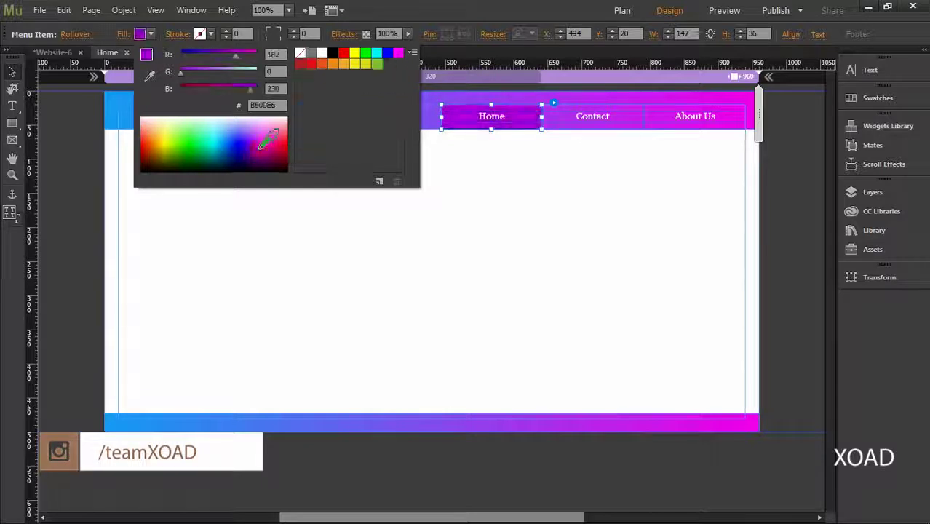
left_click(495, 172)
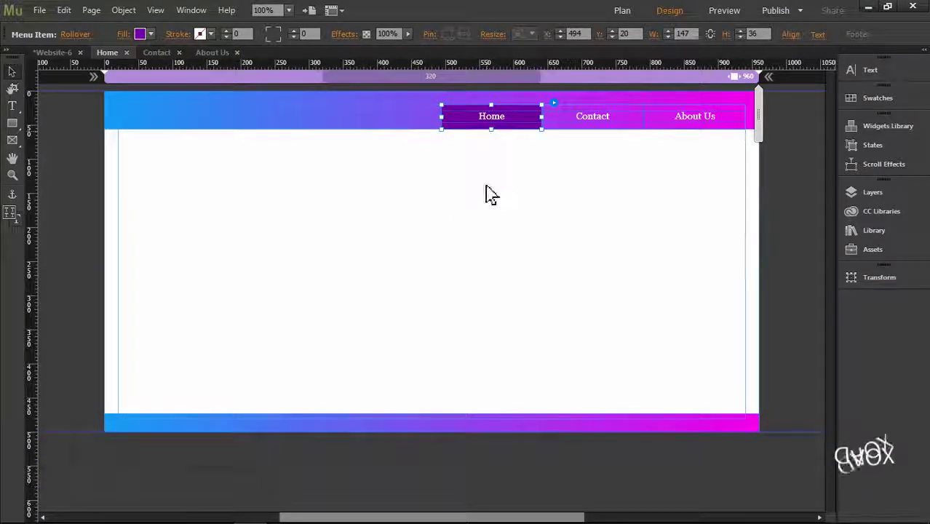
left_click(483, 186)
Step: Remove the fill from the Home menu item's Mouse Down state
left_click(486, 125)
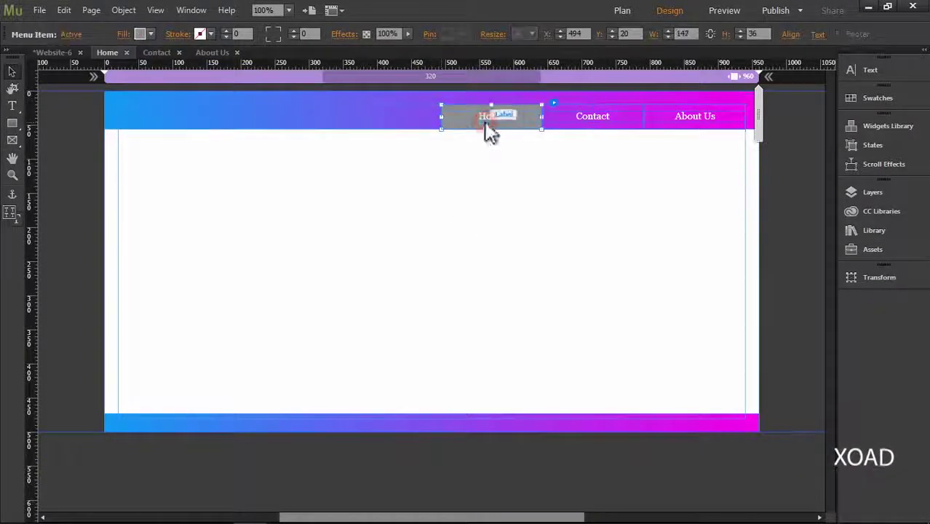
left_click(70, 35)
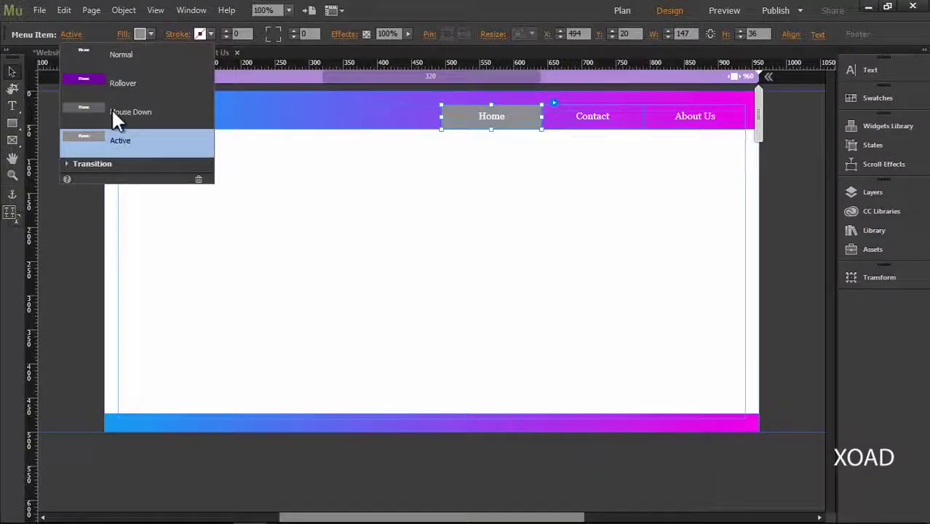
left_click(116, 116)
left_click(140, 34)
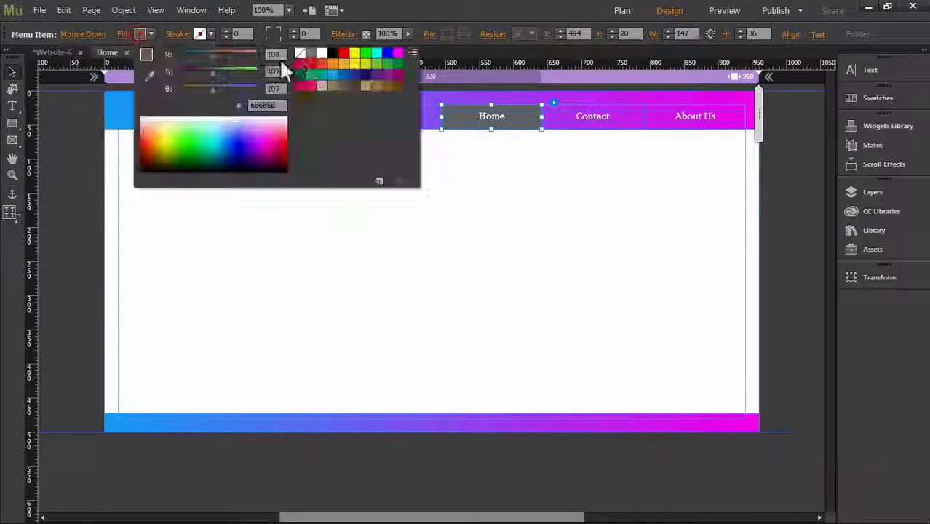
left_click(296, 46)
Step: Set the fill of the Home menu item's Active state to dark magenta and deselect the menu
left_click(88, 35)
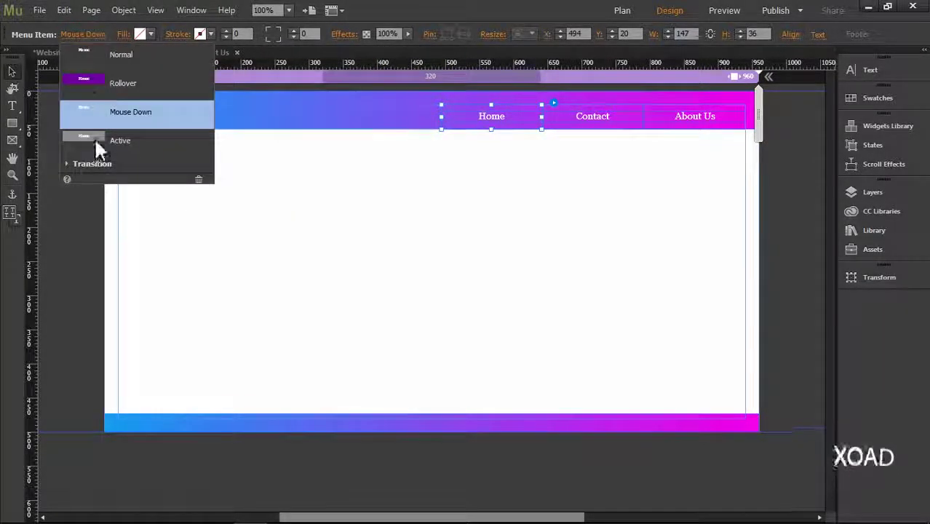
left_click(102, 141)
left_click(140, 34)
left_click(269, 148)
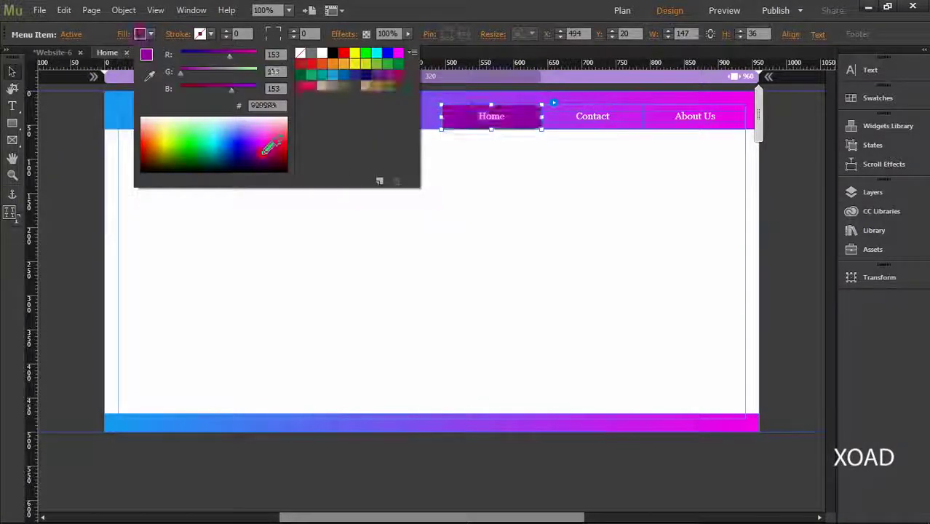
left_click(316, 255)
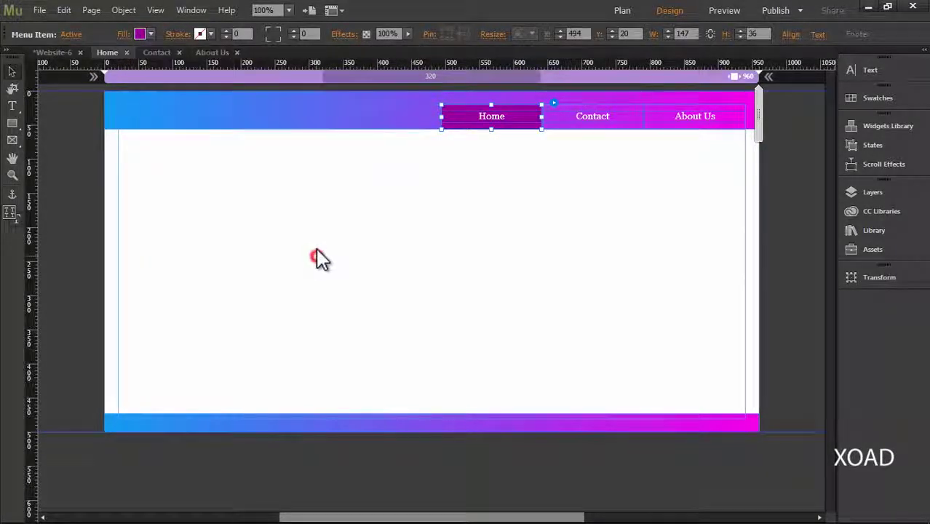
left_click(570, 121)
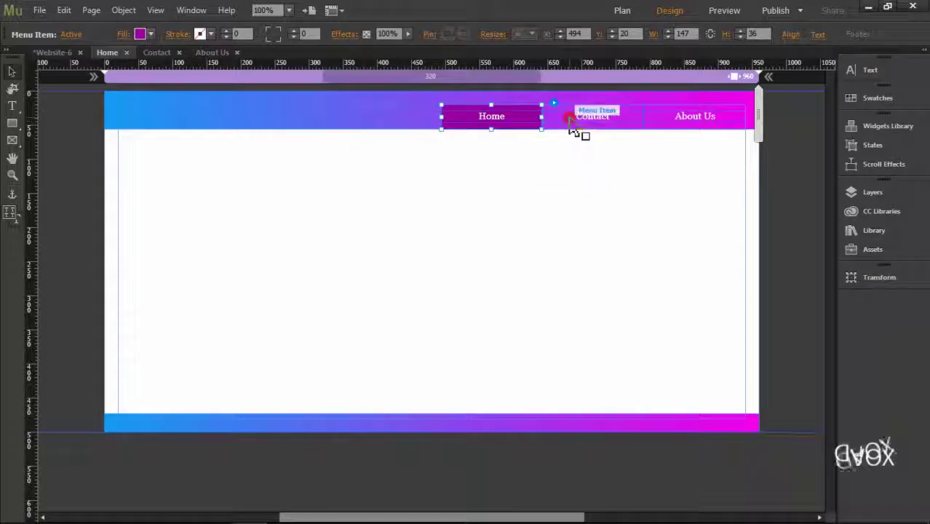
left_click(705, 118)
left_click(629, 191)
Step: Preview the site in the browser, check the menu's state colours and its behaviour at different window widths, and close the preview
left_click(39, 10)
left_click(115, 240)
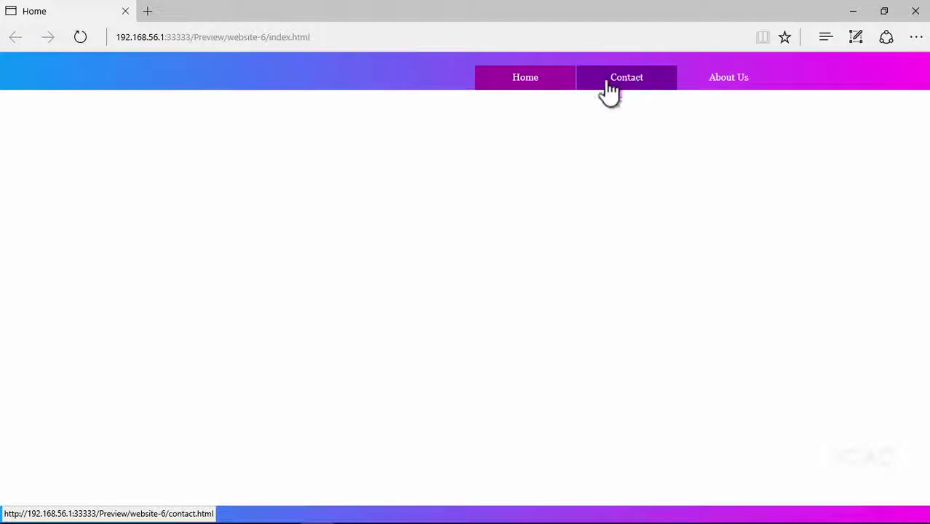
left_click(884, 11)
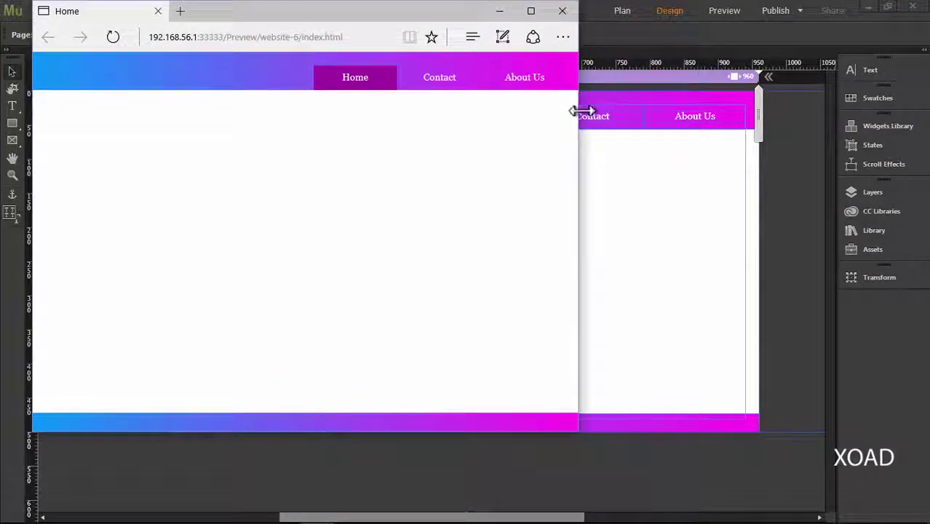
left_click_drag(464, 17, 480, 65)
left_click_drag(594, 174, 757, 209)
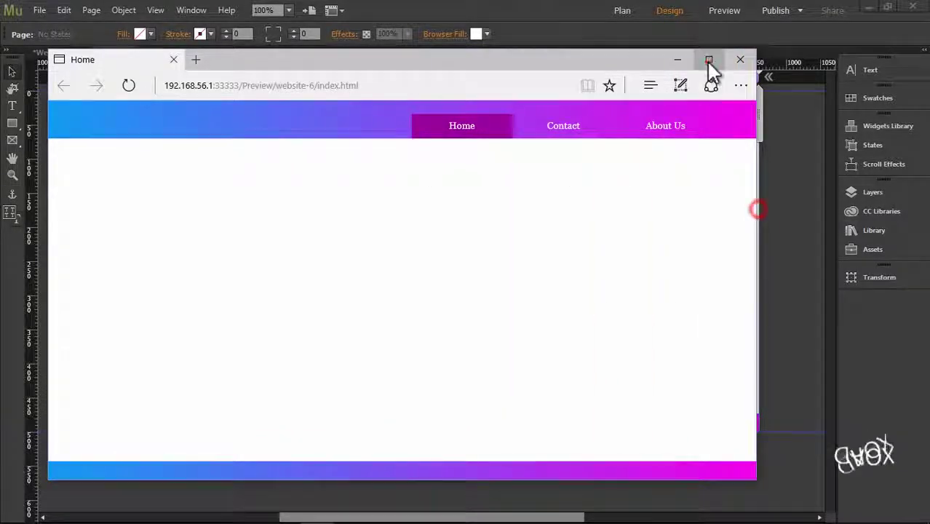
left_click(708, 60)
key("alt+F4")
Step: Stretch the menu widget vertically to fill the header, from Y 0 with a height of about 56
left_click(635, 179)
left_click(523, 113)
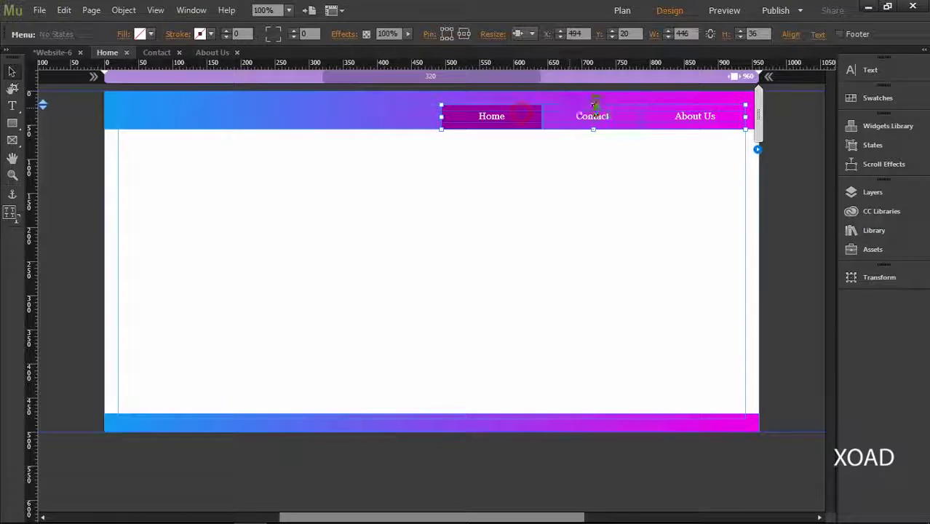
left_click_drag(593, 104, 595, 102)
left_click_drag(590, 127, 587, 129)
Step: Preview the page in the browser to check the full-height menu items, then return to the Home page design
left_click(39, 9)
left_click(124, 257)
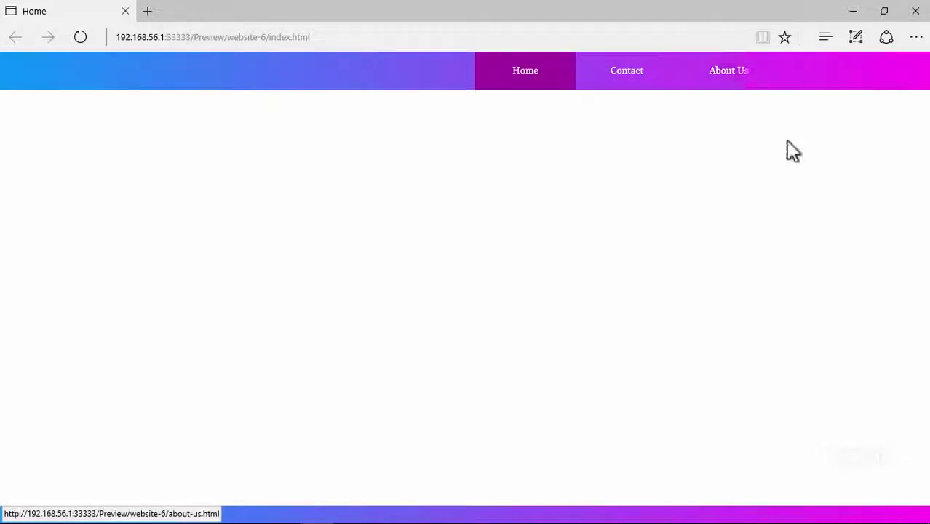
left_click(915, 11)
left_click(601, 244)
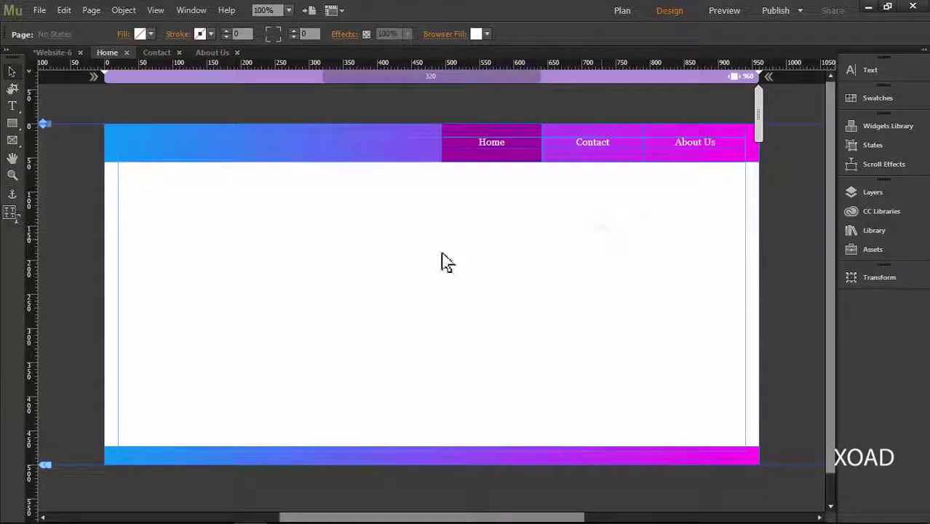
left_click(236, 245)
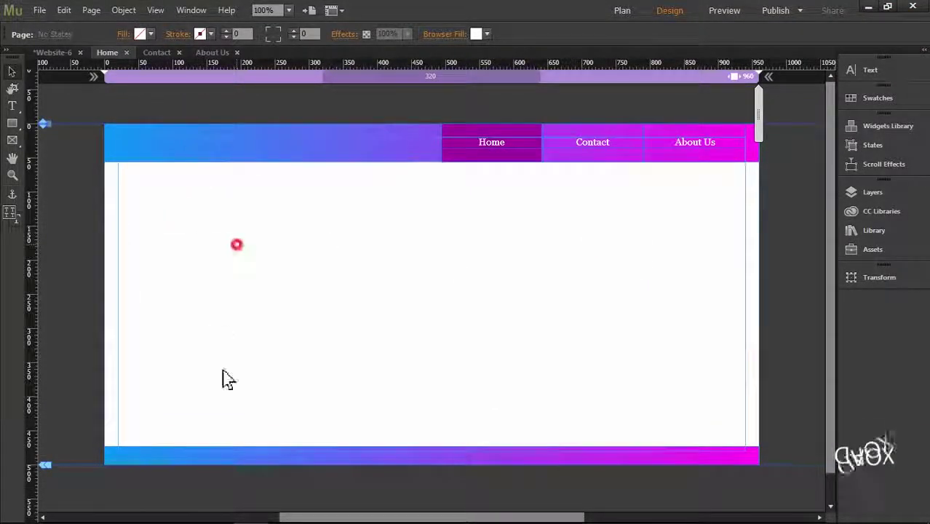
Step: Place the pink bird PNG from the Project folder on the page and move it into the header's left corner at X 0, Y 0
key("alt+Tab")
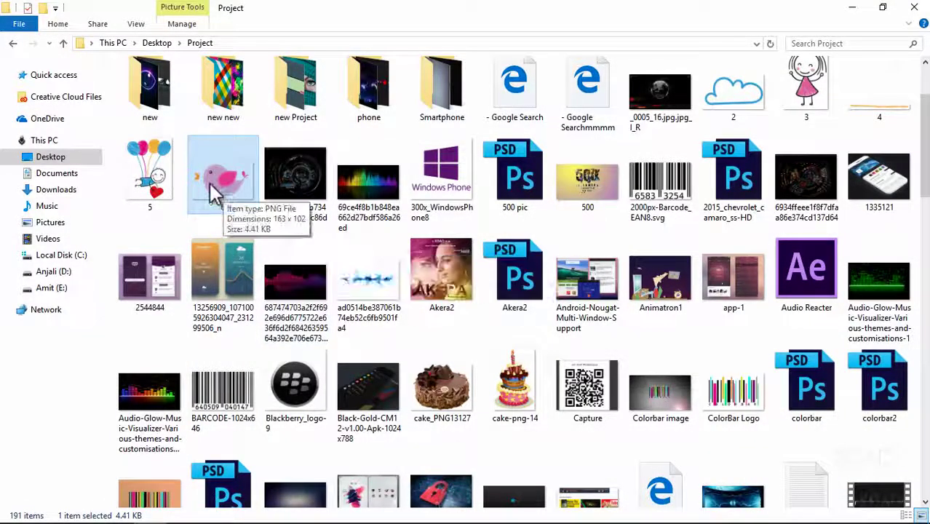
left_click_drag(216, 171, 213, 230)
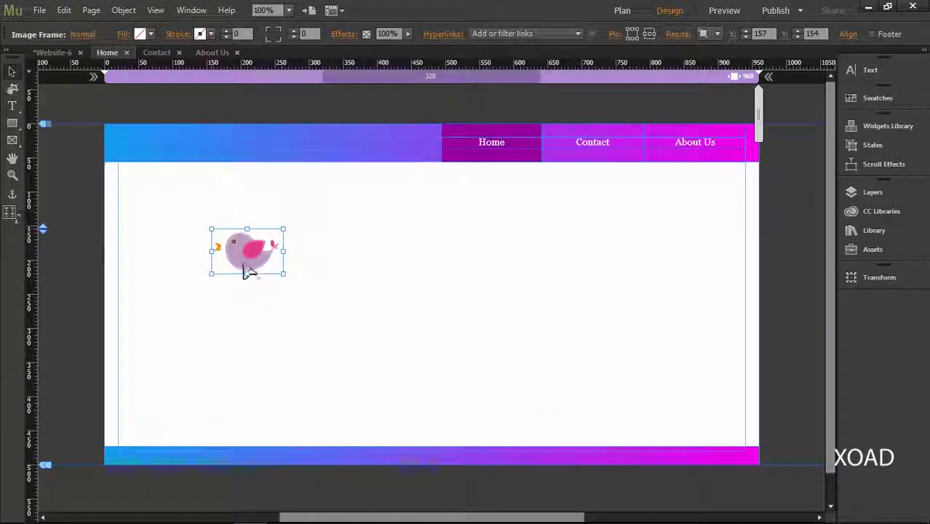
left_click_drag(251, 267, 143, 153)
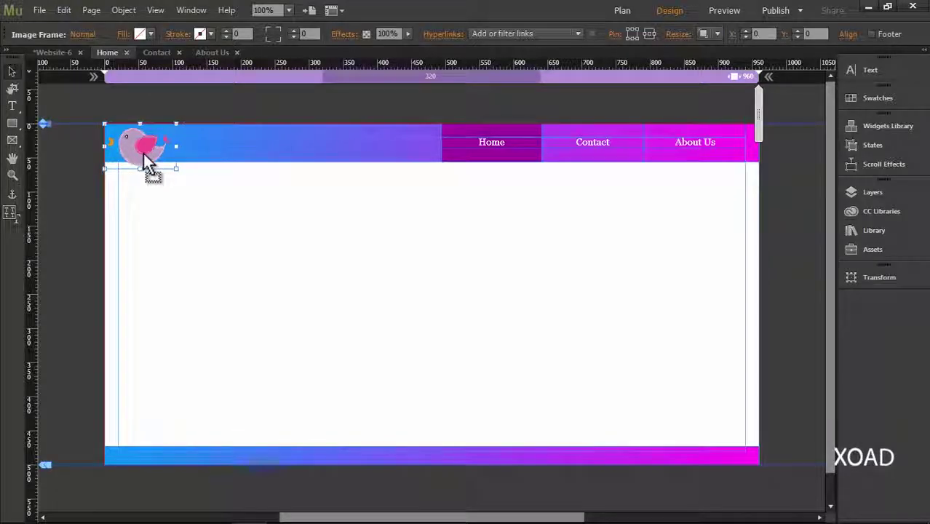
left_click(164, 245)
left_click(120, 154)
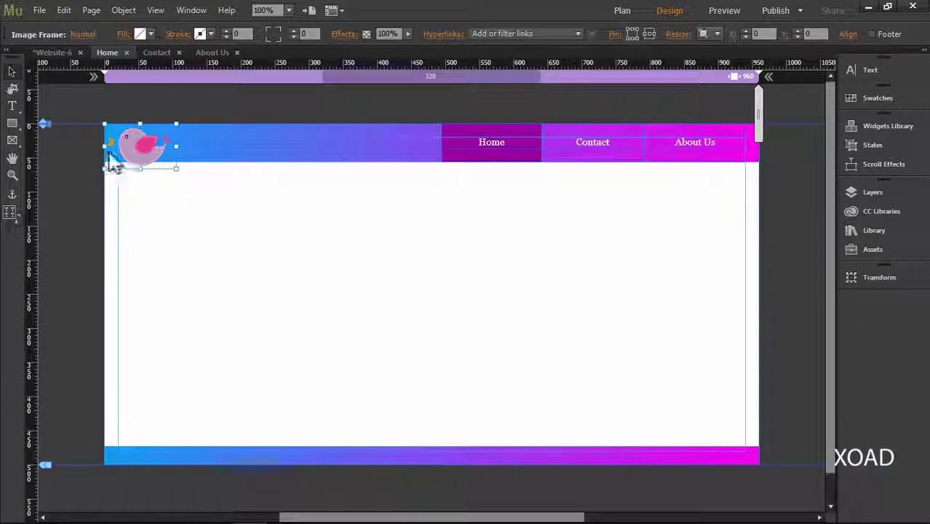
Step: Preview the header with the bird logo in the browser, resize the window to check its layout, and close the preview
left_click(39, 10)
left_click(80, 241)
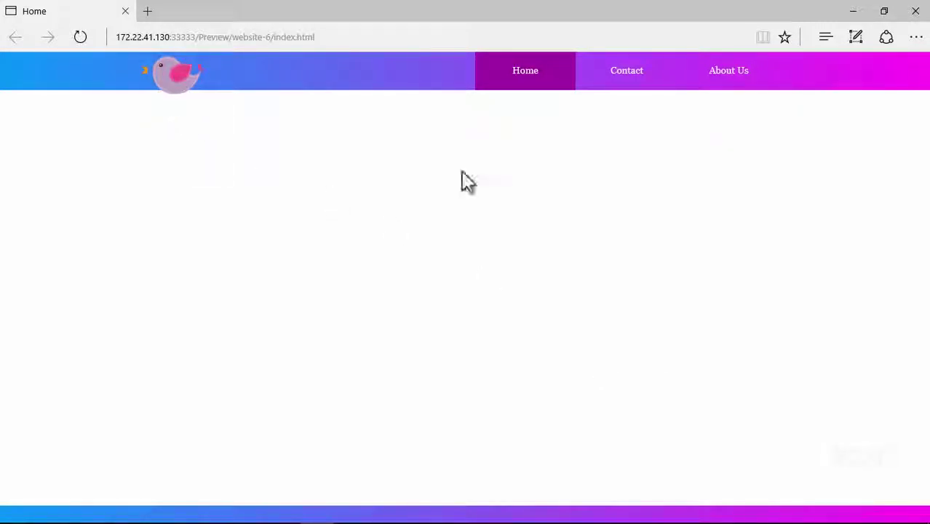
left_click(884, 11)
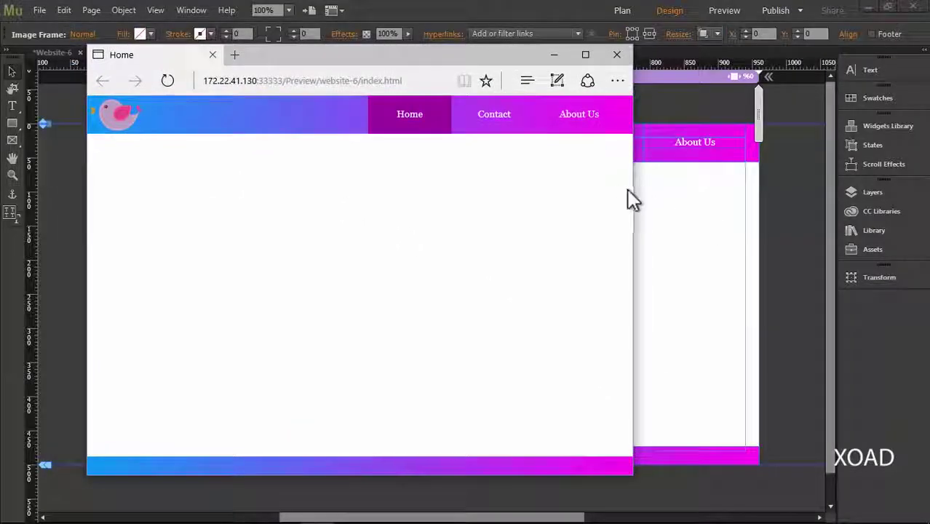
left_click_drag(633, 196, 734, 124)
left_click(720, 54)
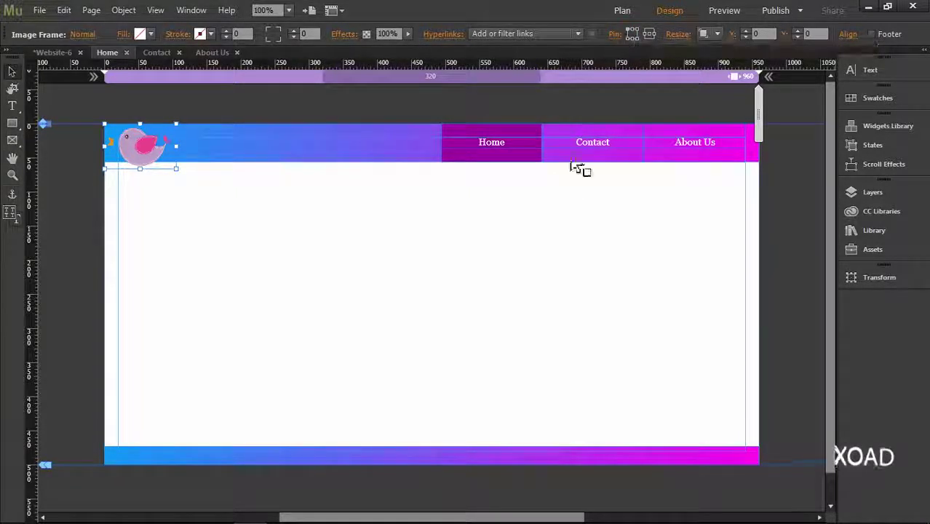
Step: Pin the header menu to the right side of the browser window
left_click(560, 201)
left_click(607, 149)
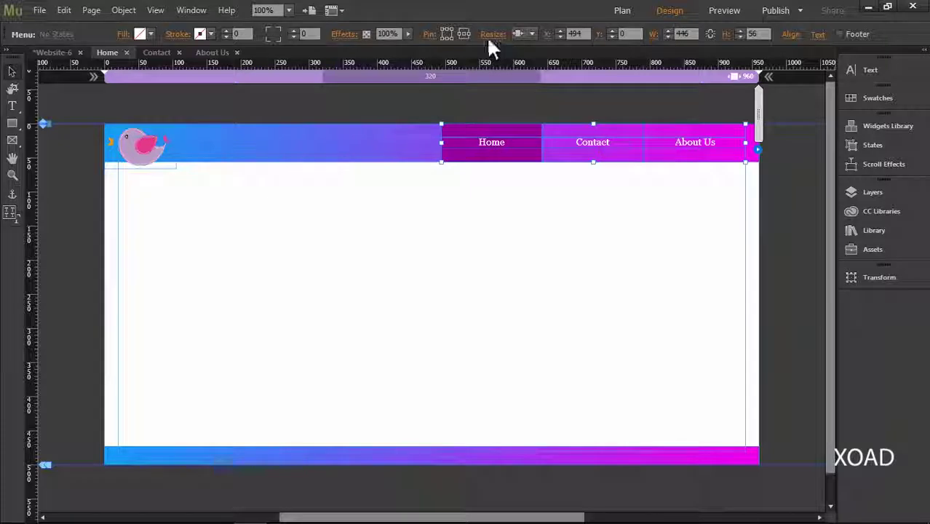
left_click(446, 32)
Step: Preview the pinned header in the browser, narrow and maximize the window to check the pinning, and close the preview
left_click(39, 10)
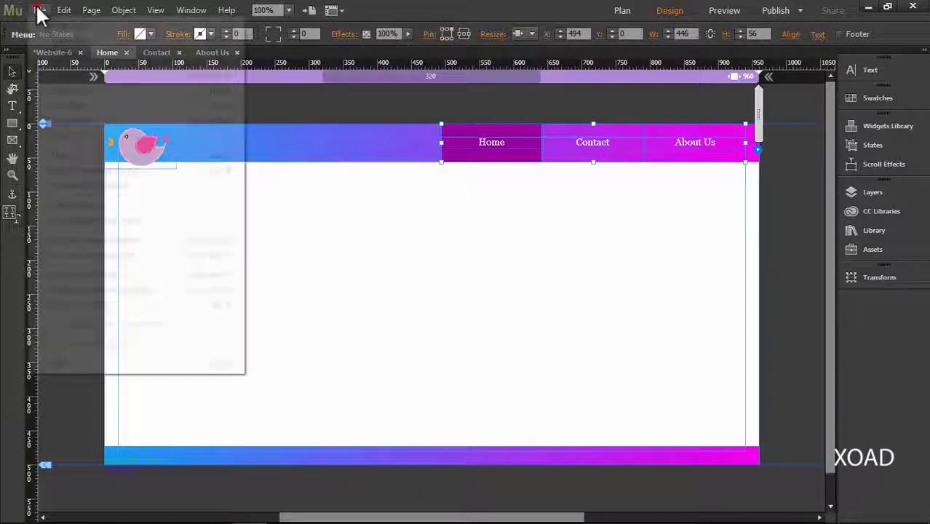
left_click(89, 238)
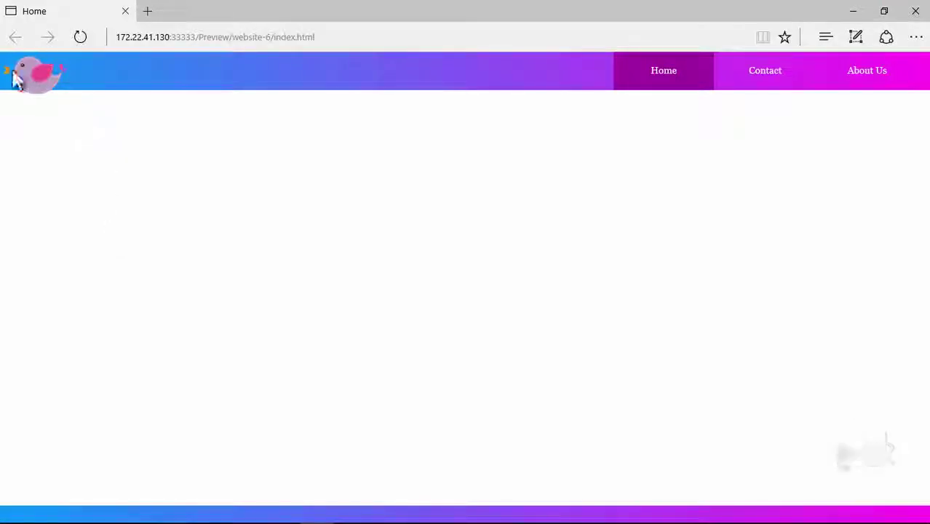
left_click(883, 11)
left_click_drag(659, 221, 613, 218)
left_click(565, 77)
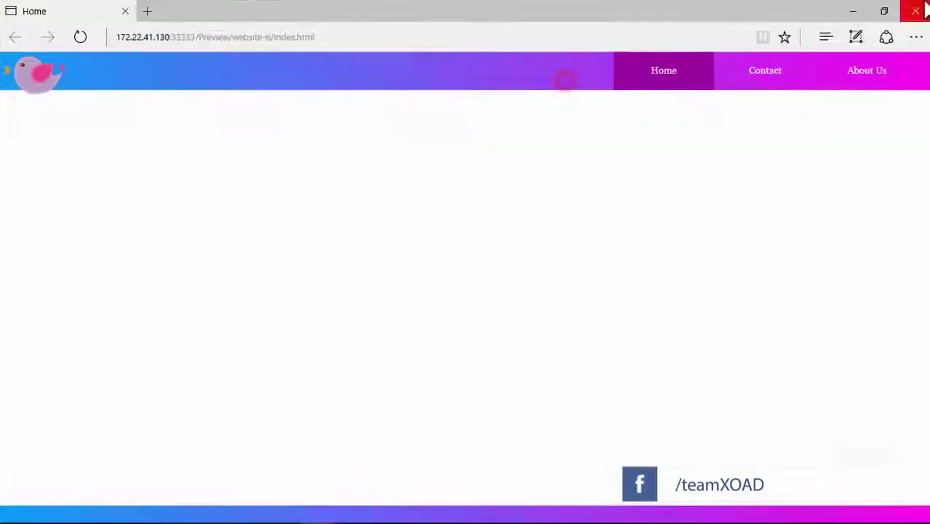
left_click(912, 8)
Step: Make the Home menu label's text bold in its Normal state
left_click(498, 146)
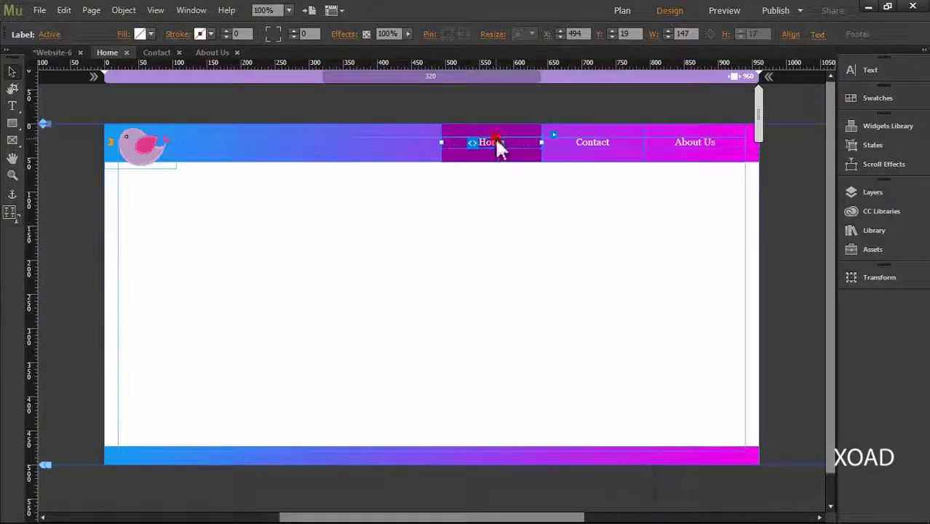
left_click(509, 149)
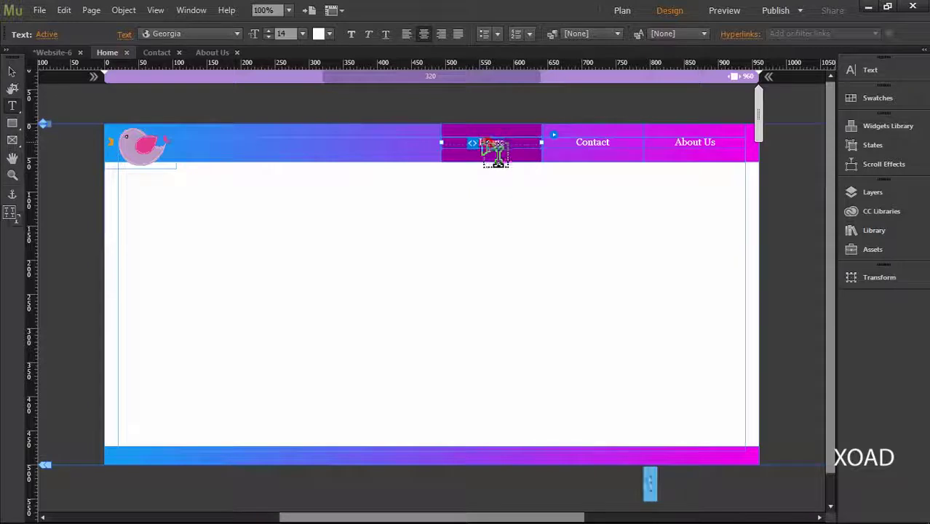
left_click(11, 71)
double_click(501, 149)
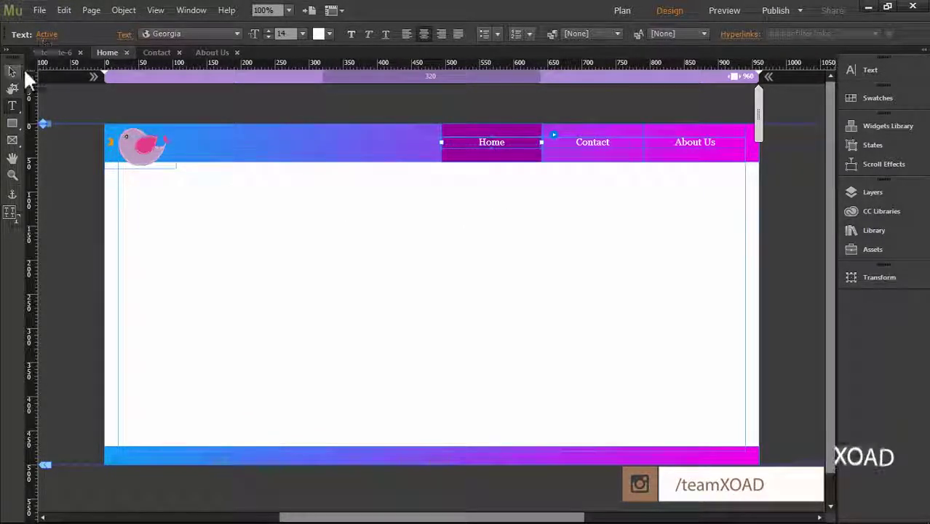
left_click(47, 34)
left_click(80, 56)
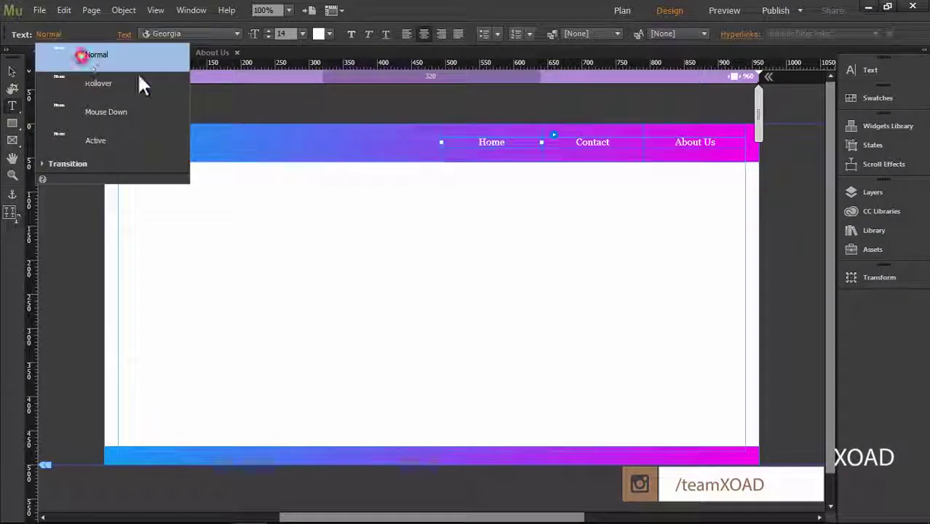
left_click(350, 35)
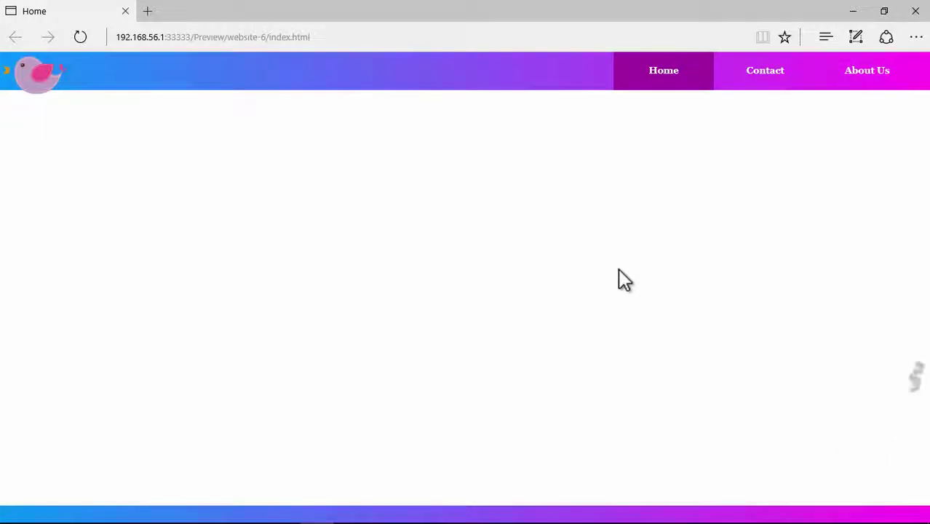
Step: Check the bold menu labels in the browser preview at a smaller window size
left_click(884, 11)
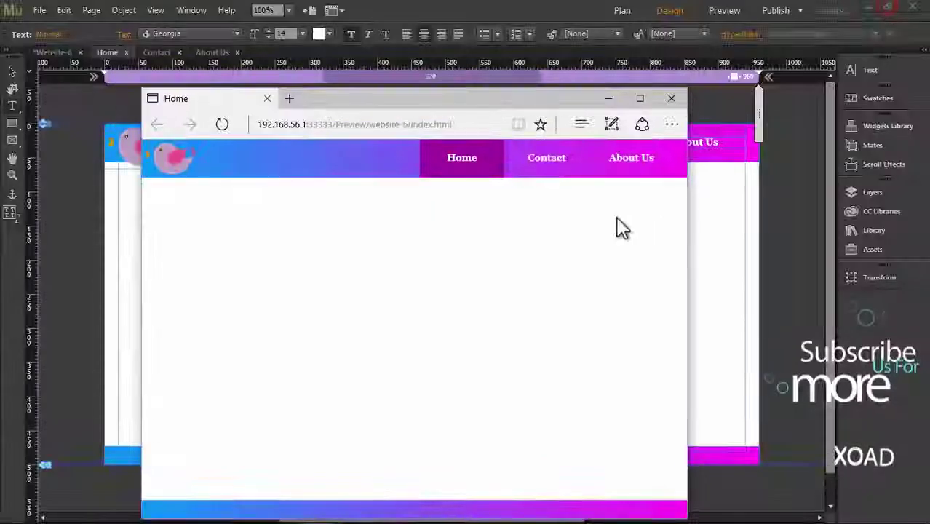